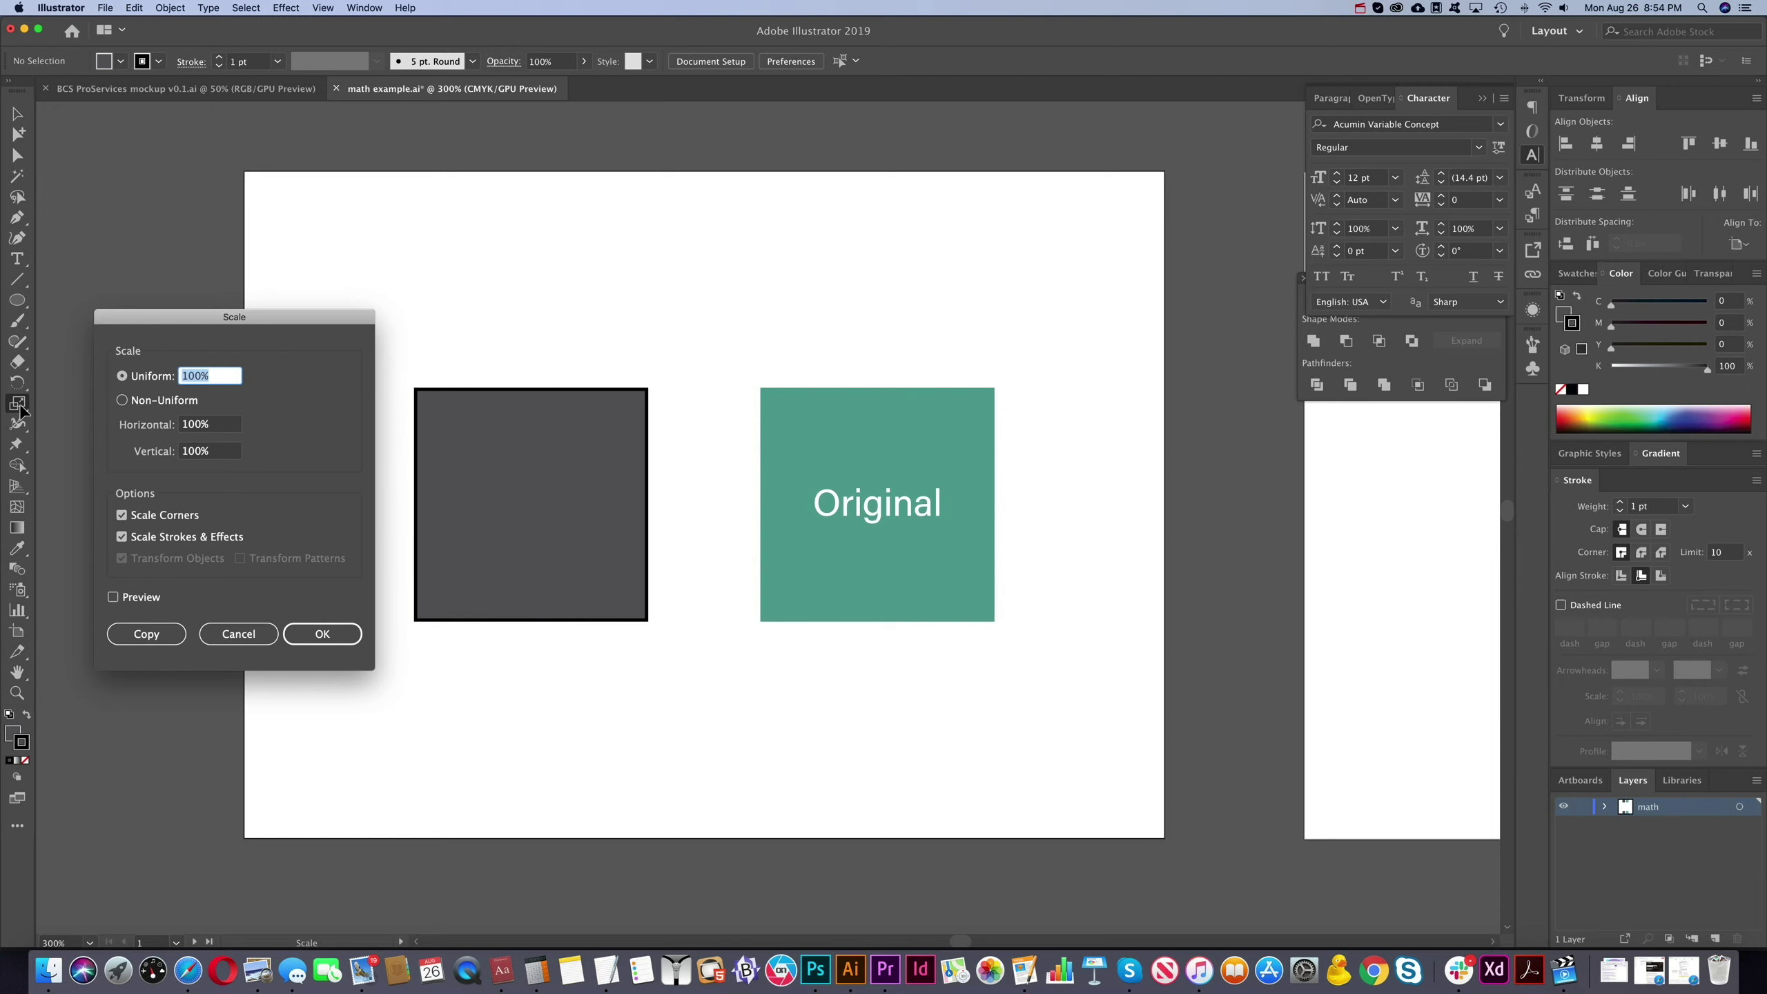
Step: Accept the Scale dialog settings, then type the math symbols '- * /'
left_click(331, 633)
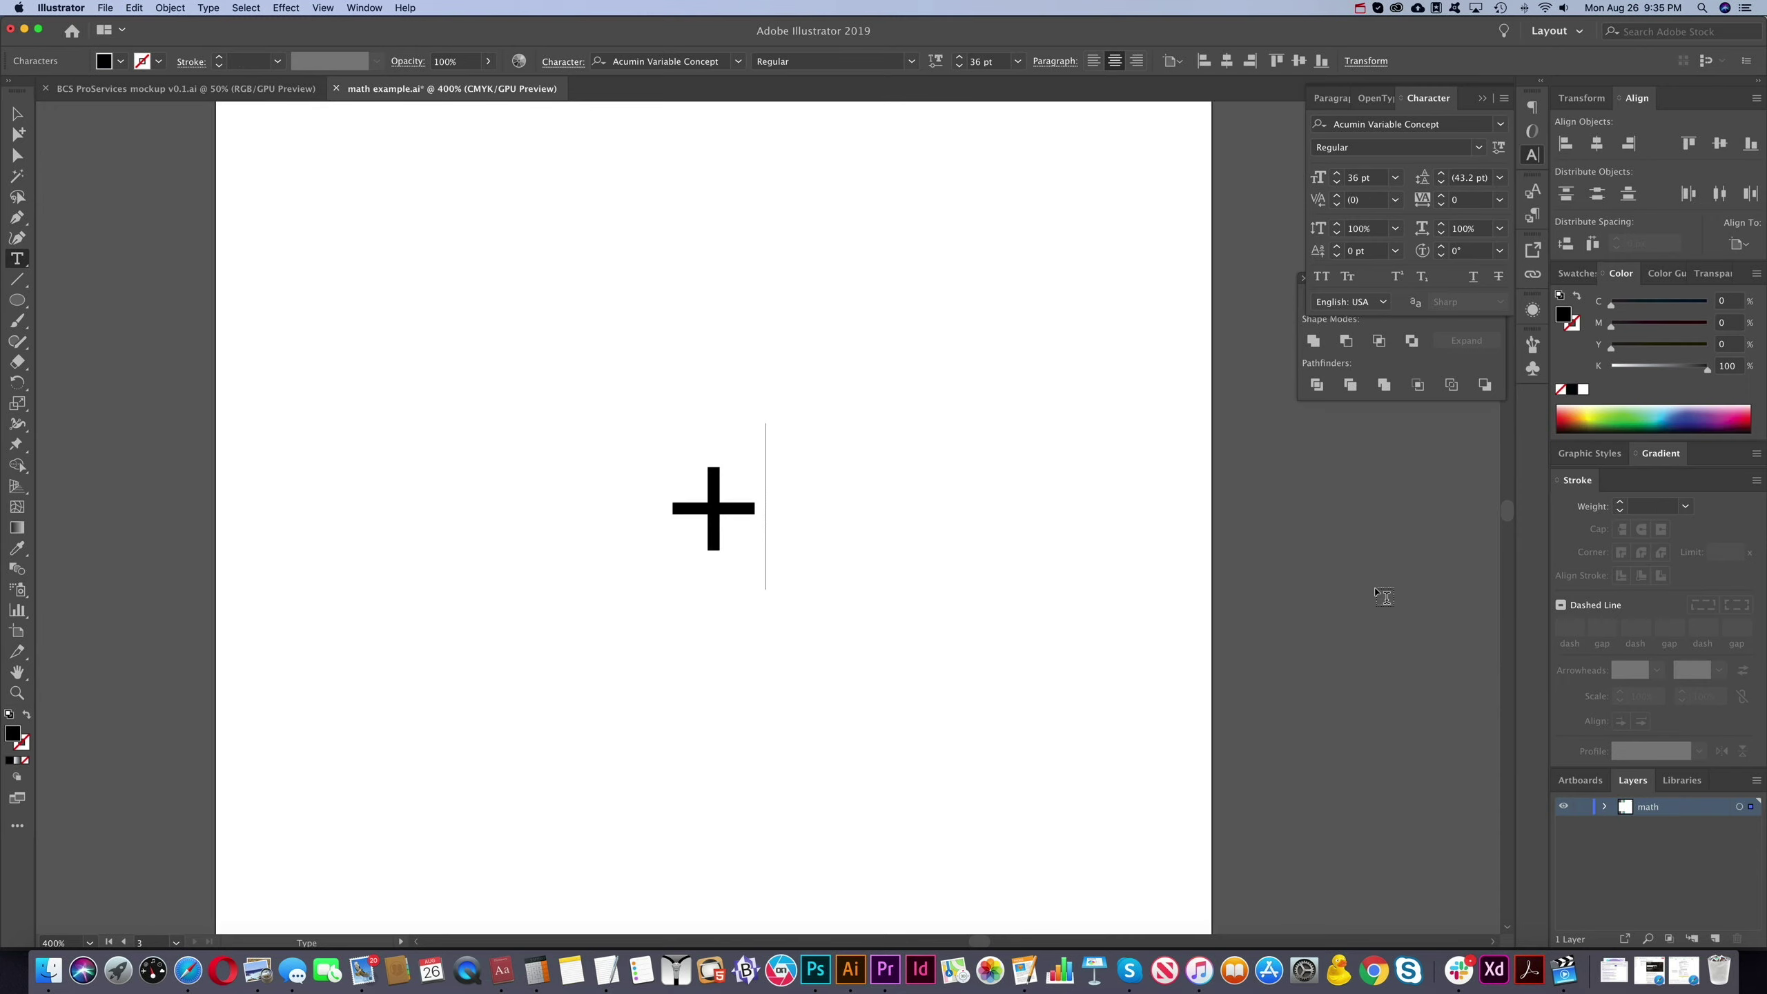
type("- *")
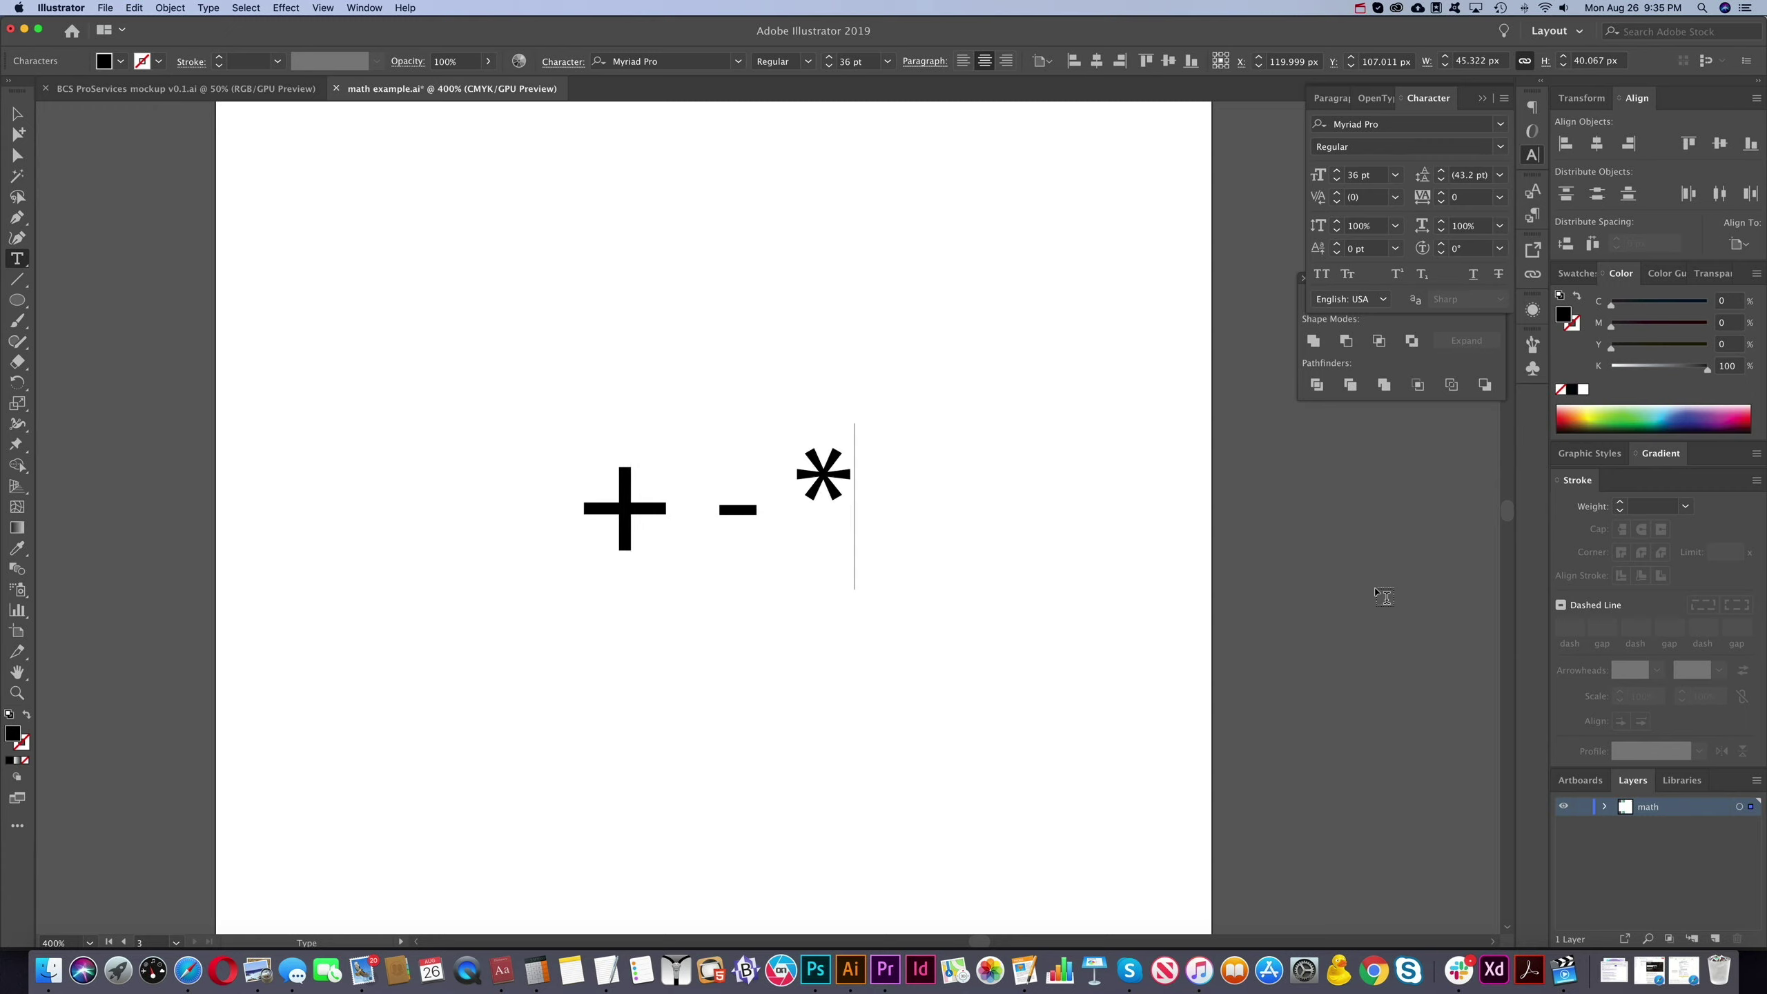
type(" /")
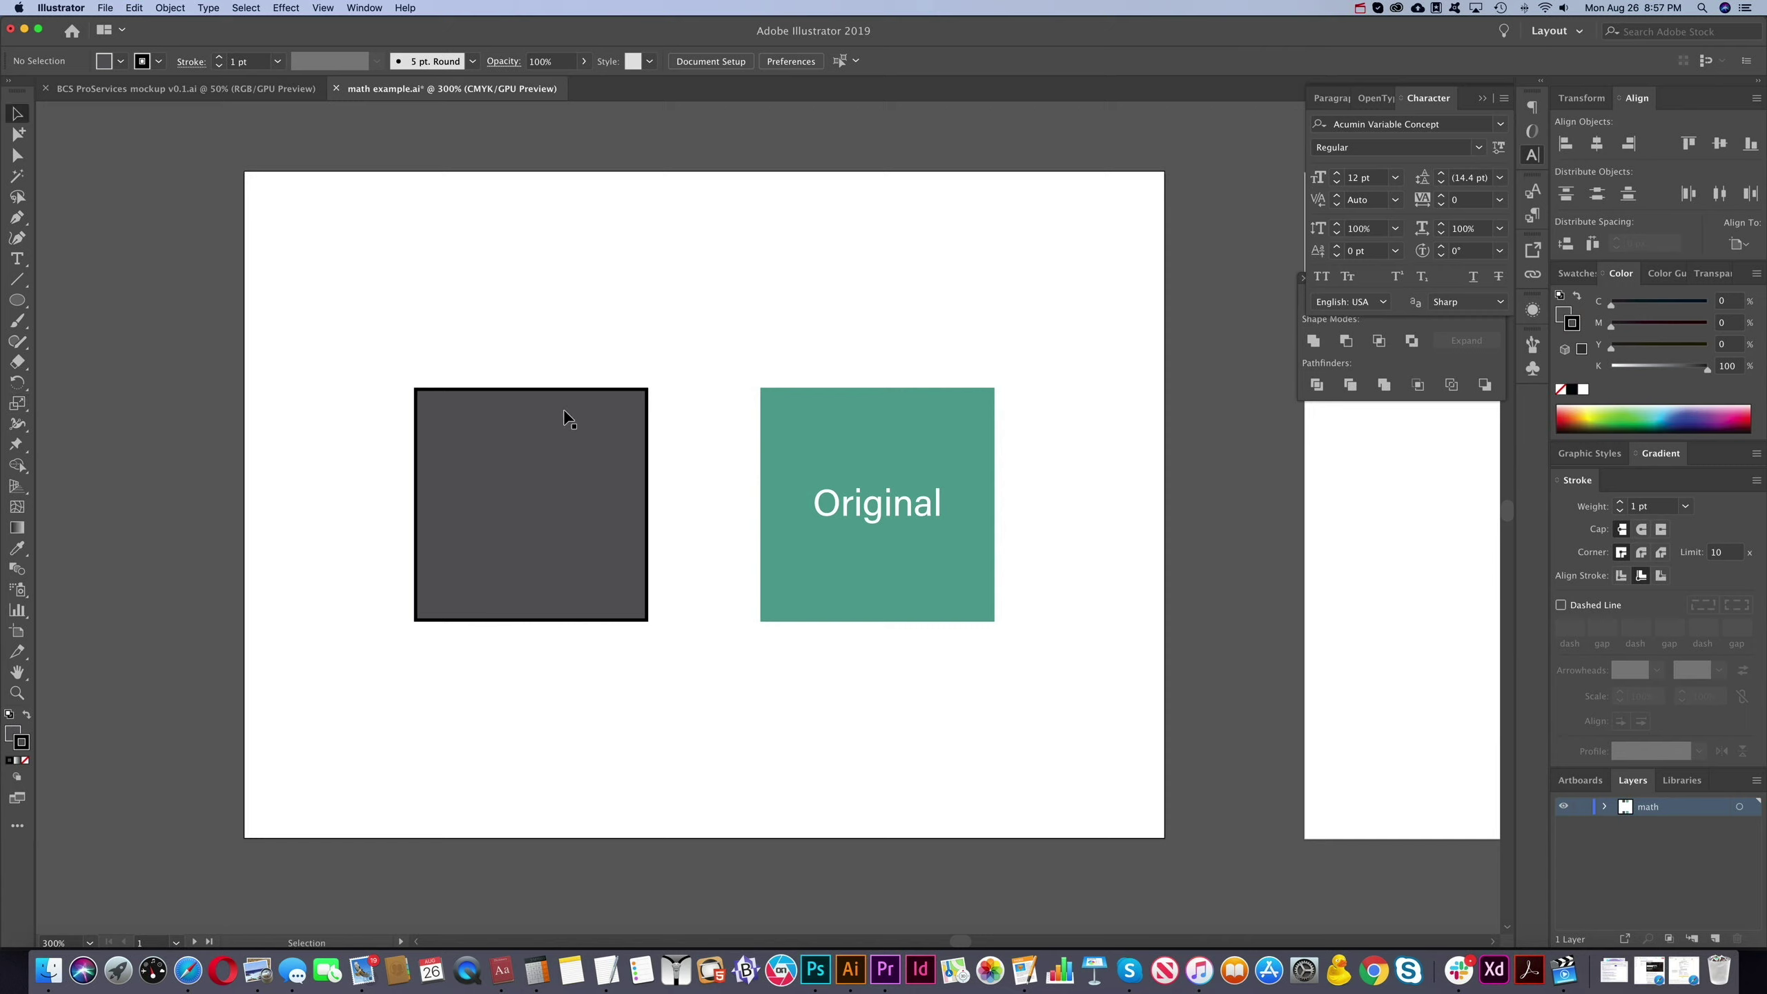
Step: Select the dark square and switch its width-height proportion link off and back on
left_click(563, 418)
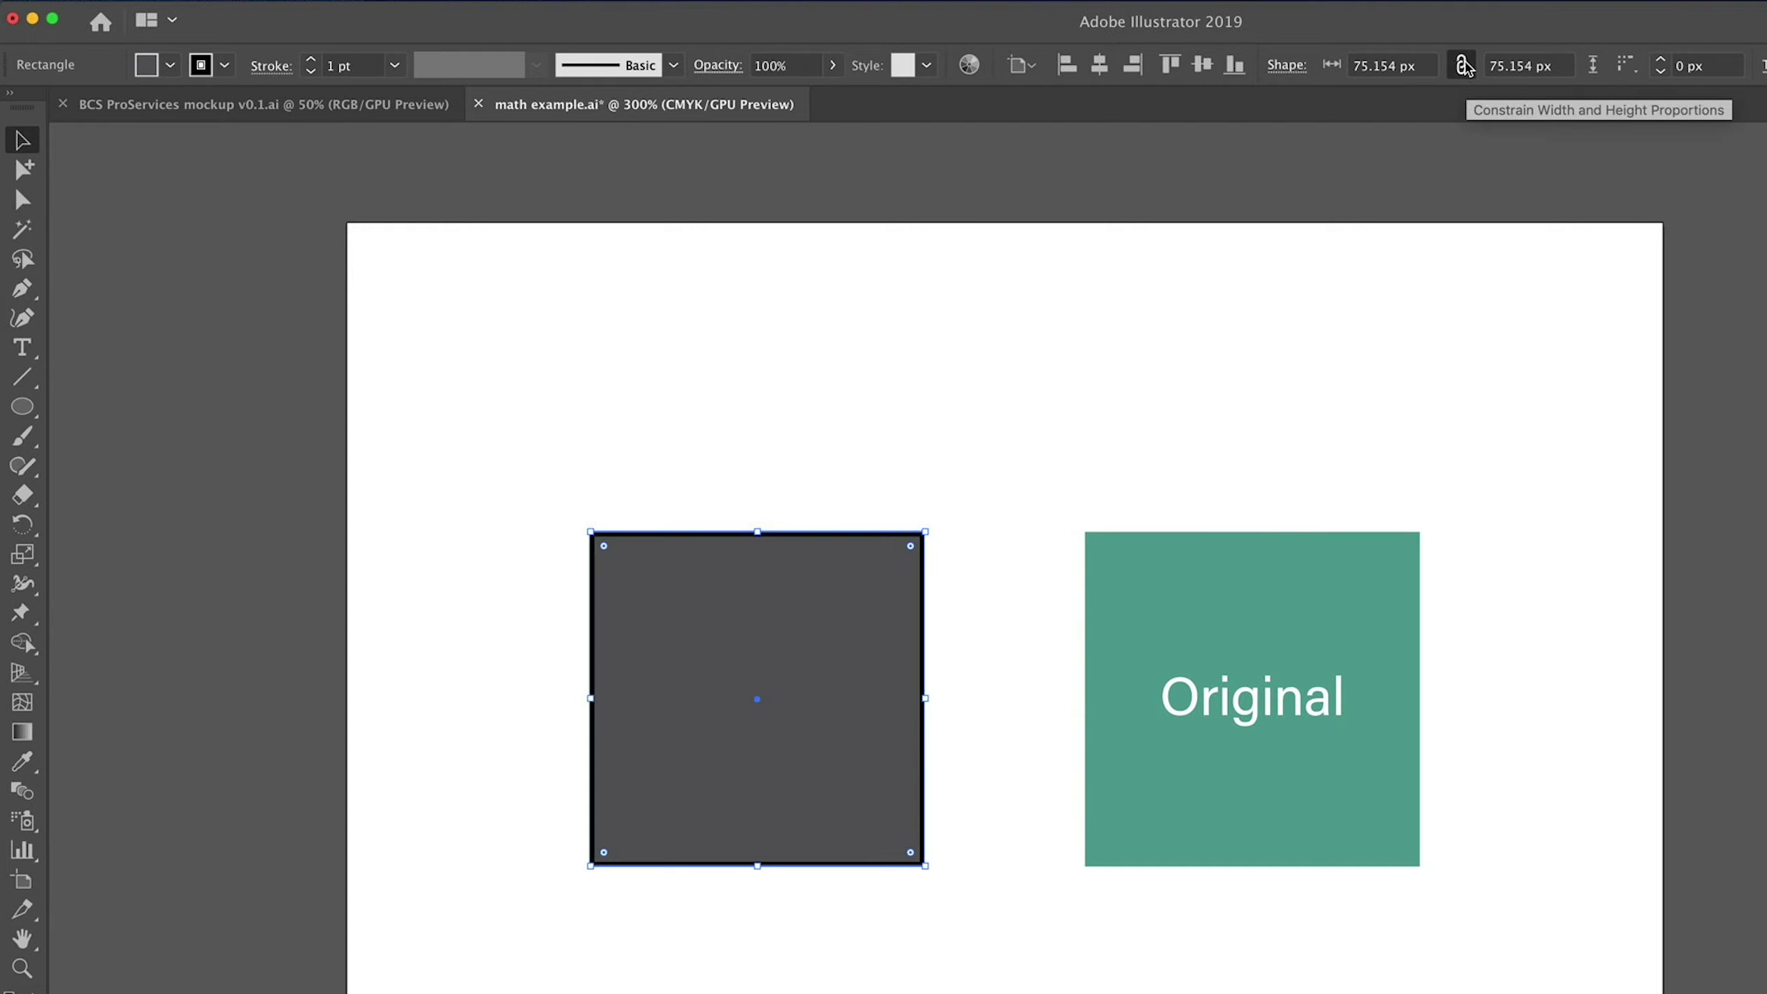
left_click(1464, 66)
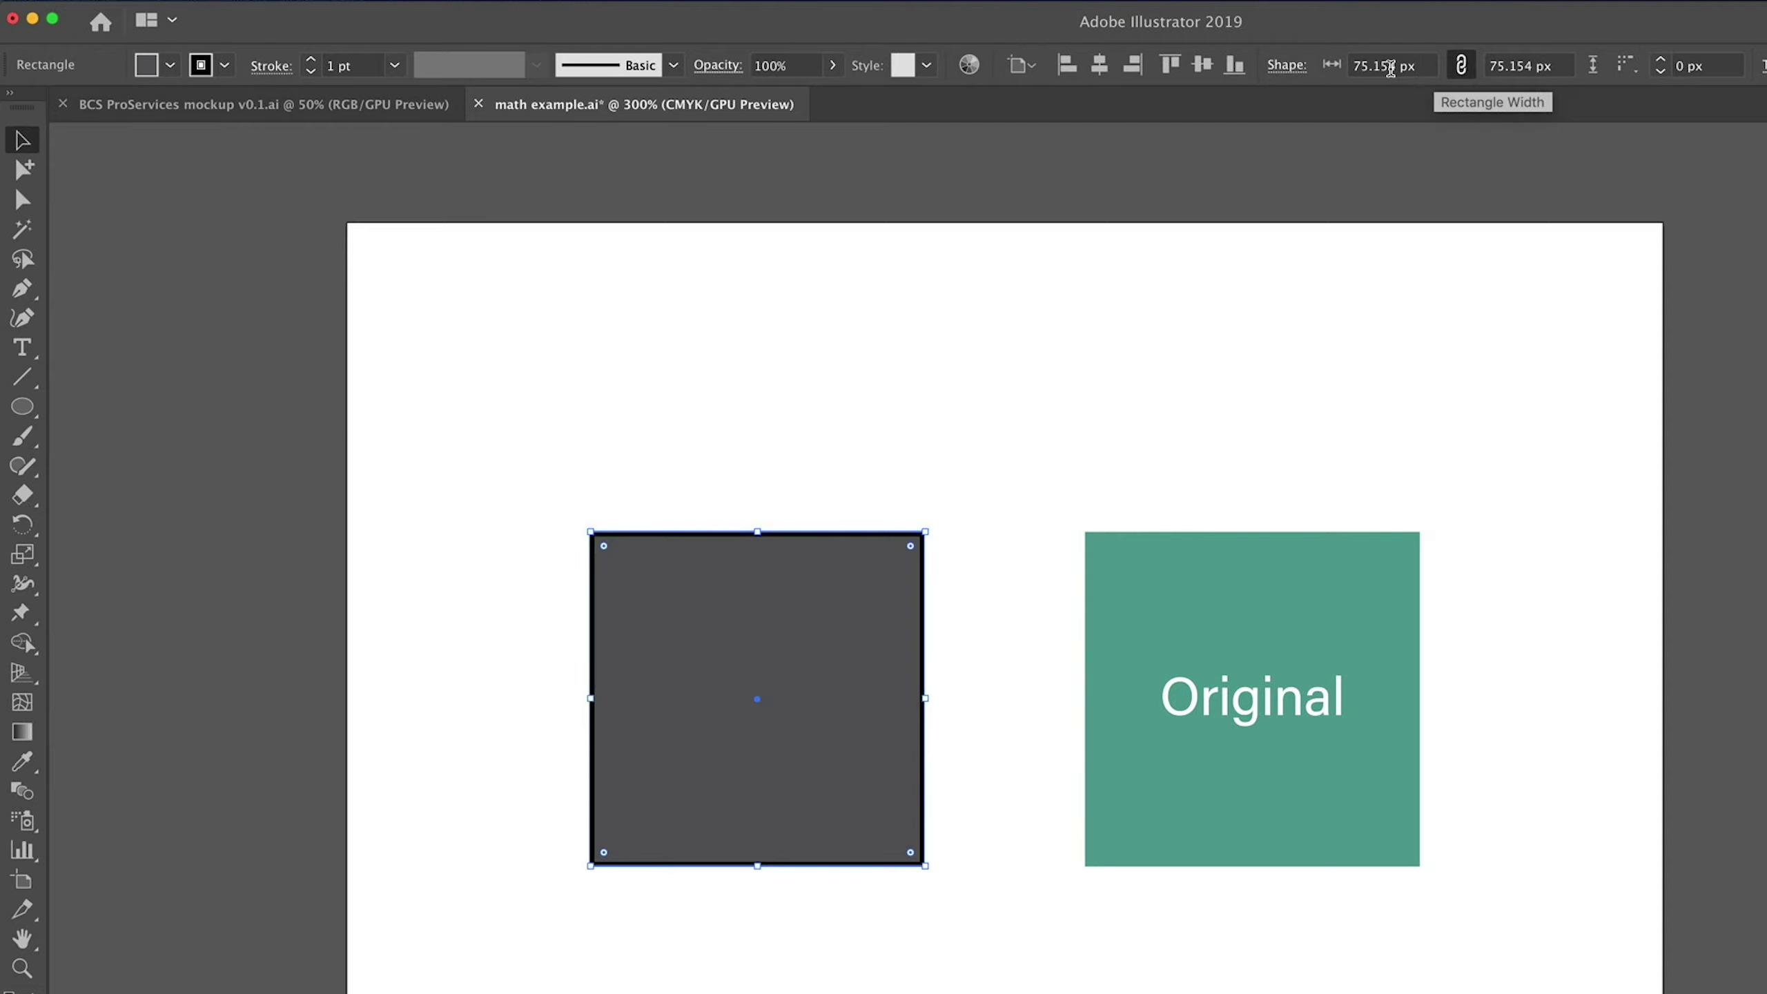
left_click(1461, 68)
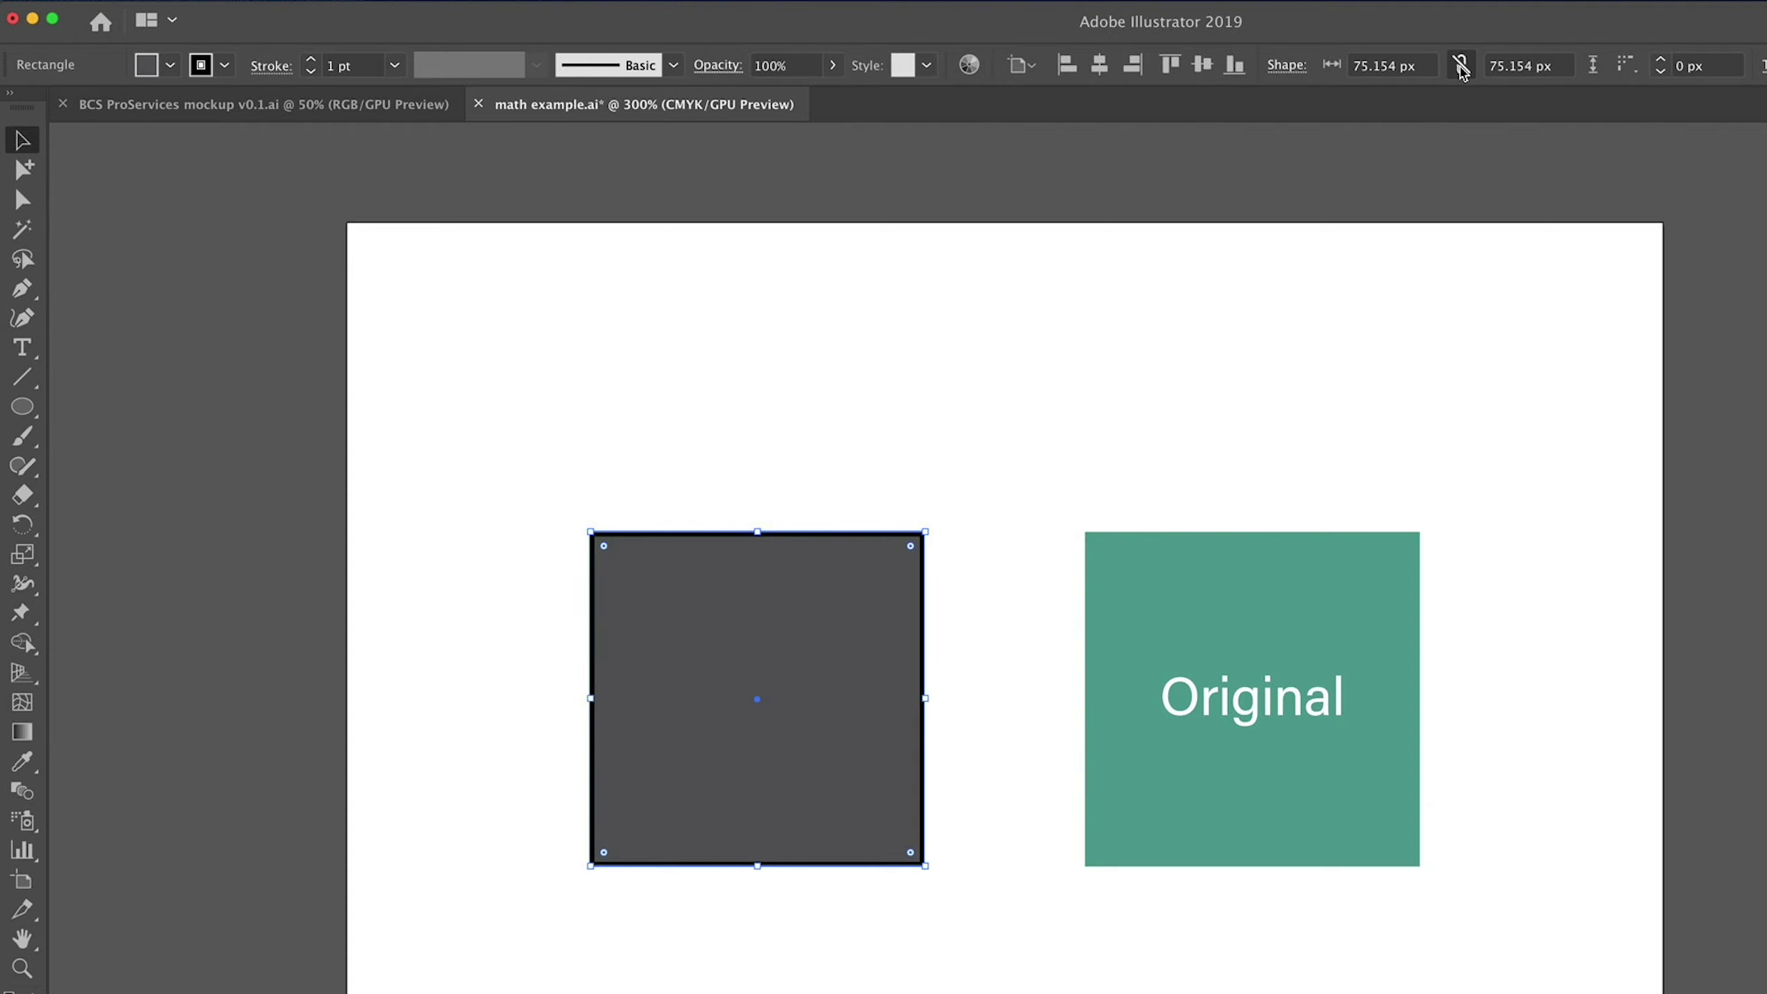
left_click(1462, 68)
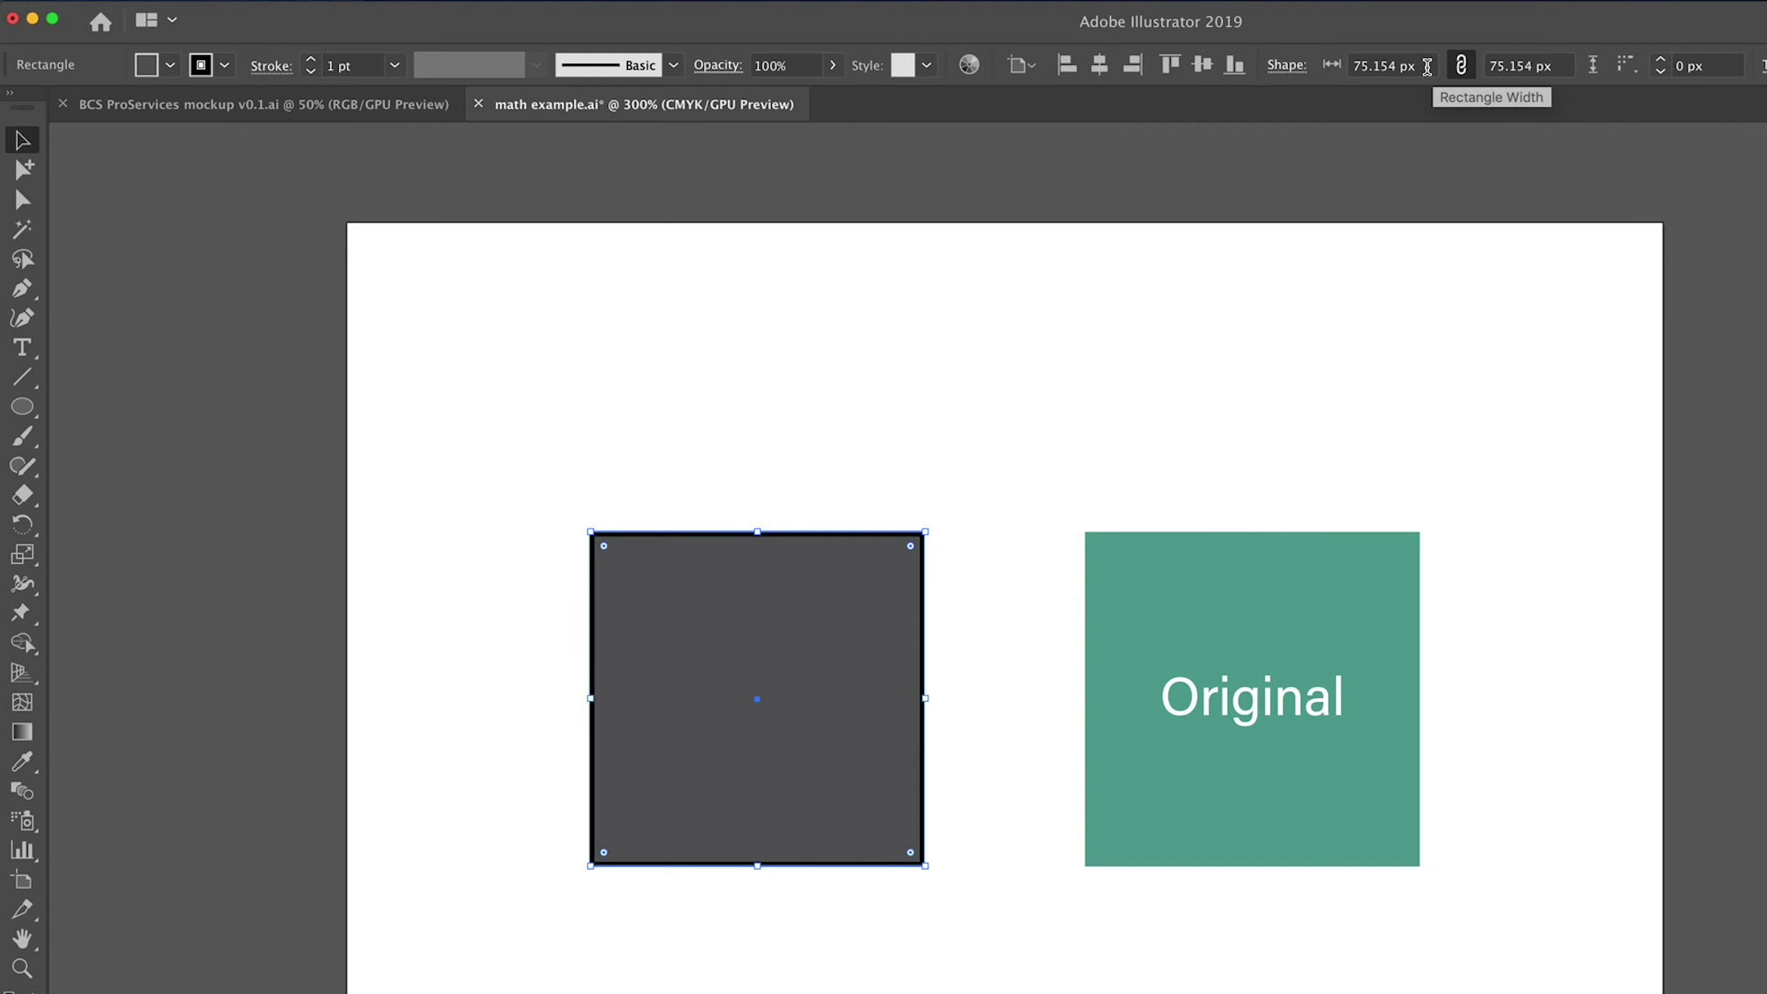
Step: Set the dark square's width to 80 px, making it 80 × 80 px
left_click(1429, 67)
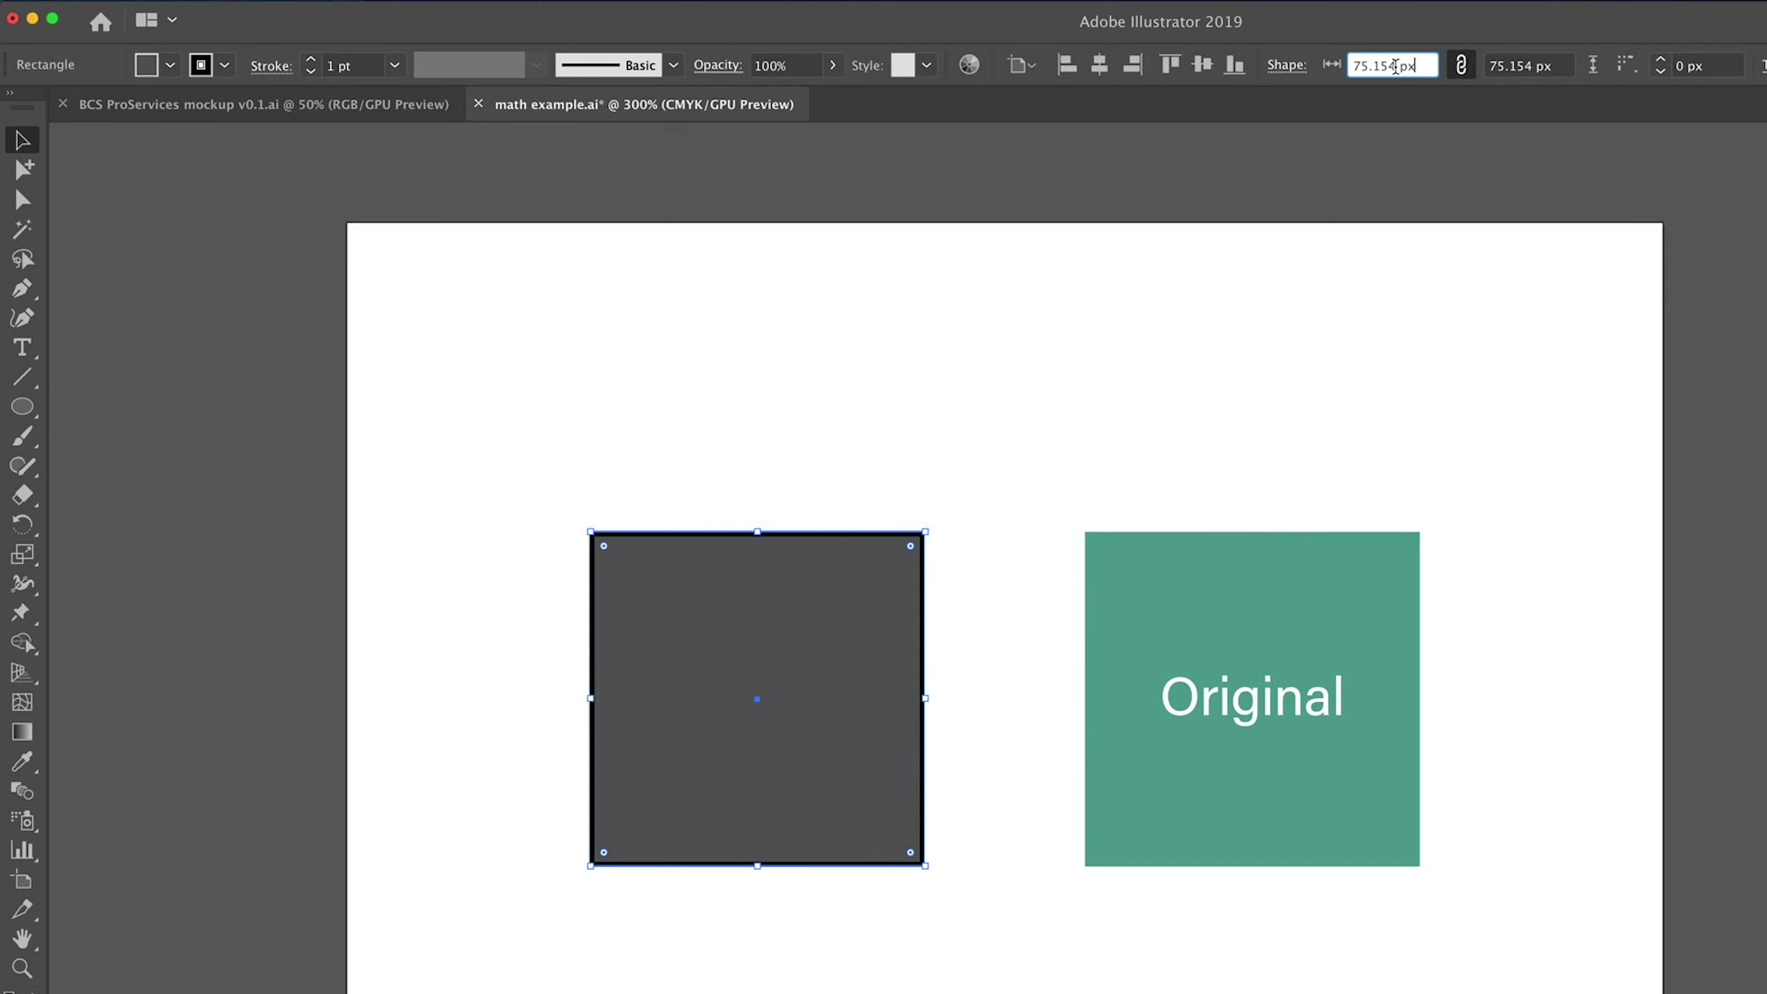
double_click(1395, 67)
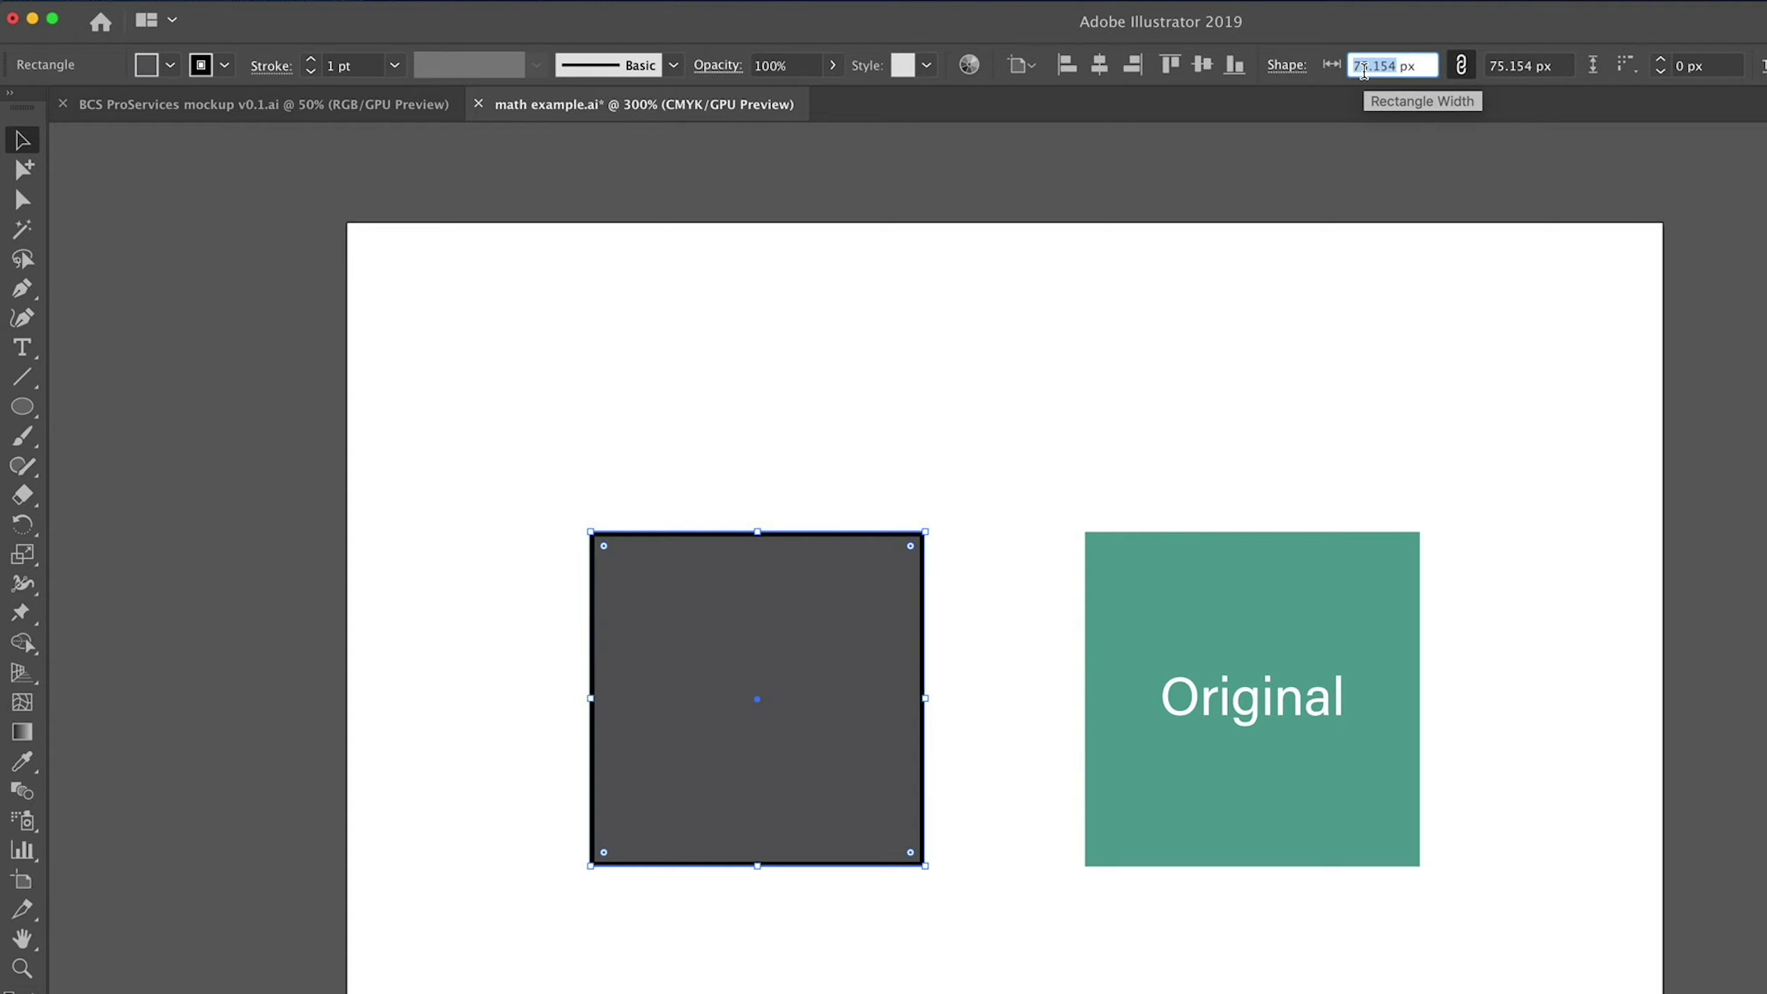
type("80")
key("Return")
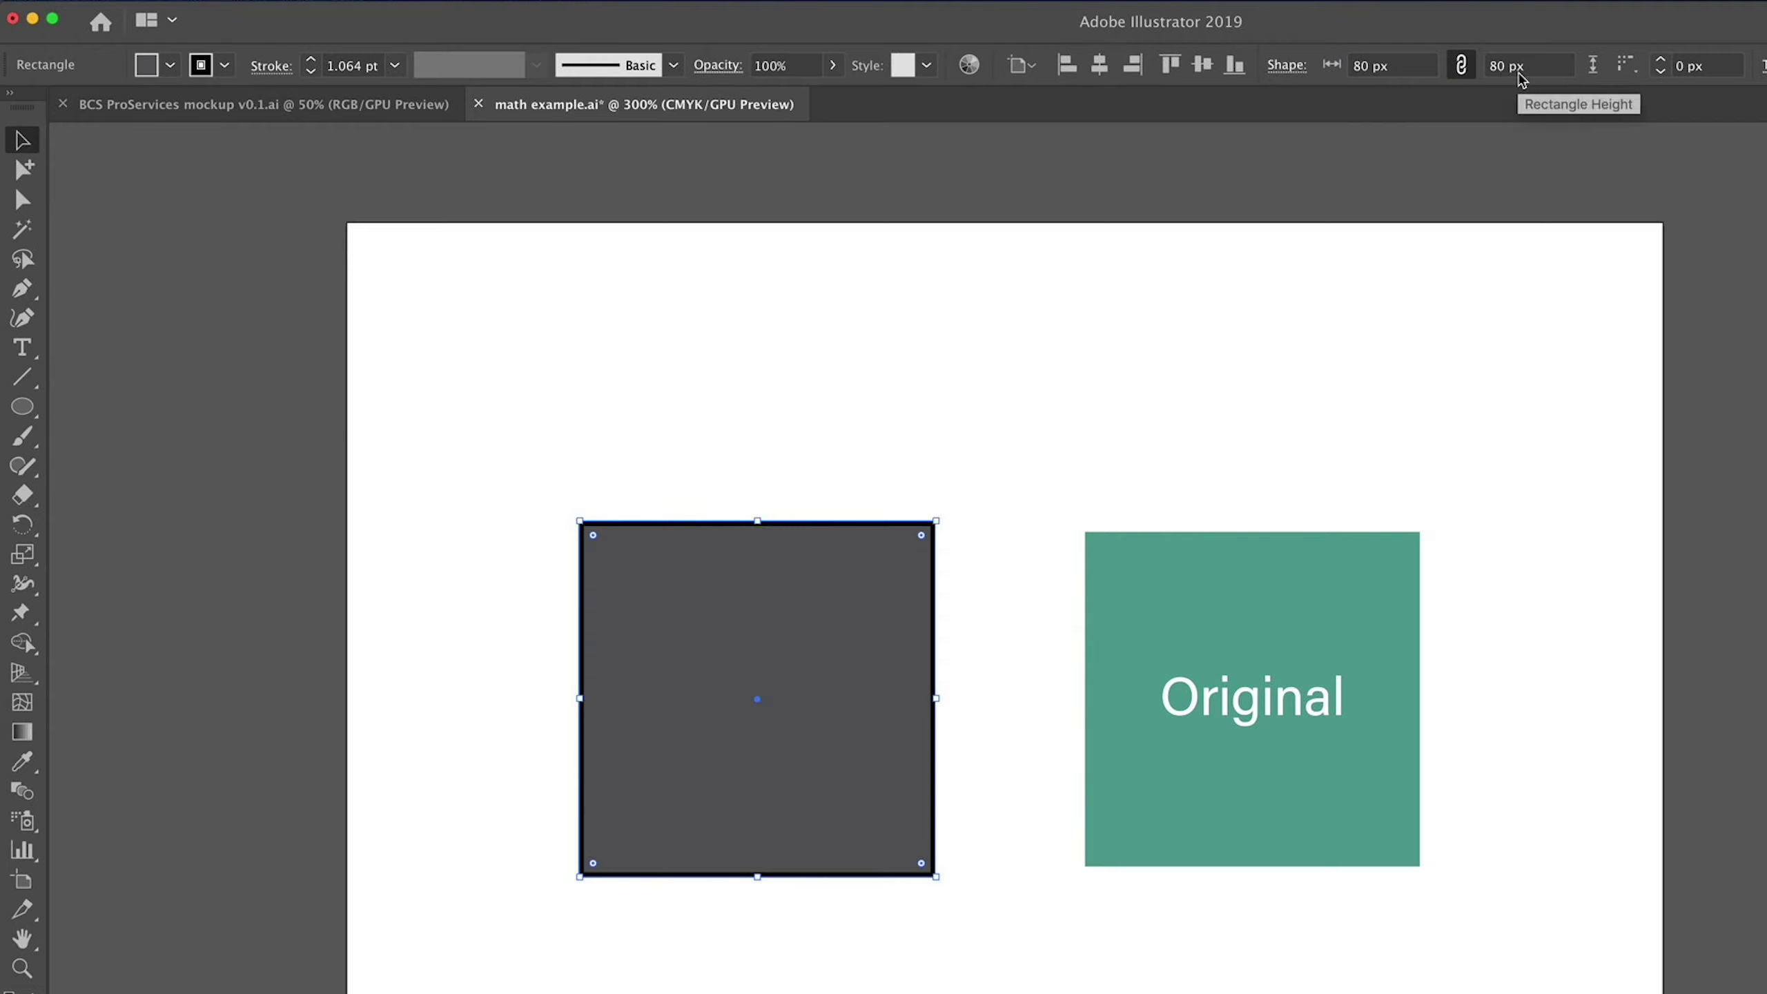
Step: Enter the width as '80 px/2' to halve the square to 40 px
left_click(1415, 65)
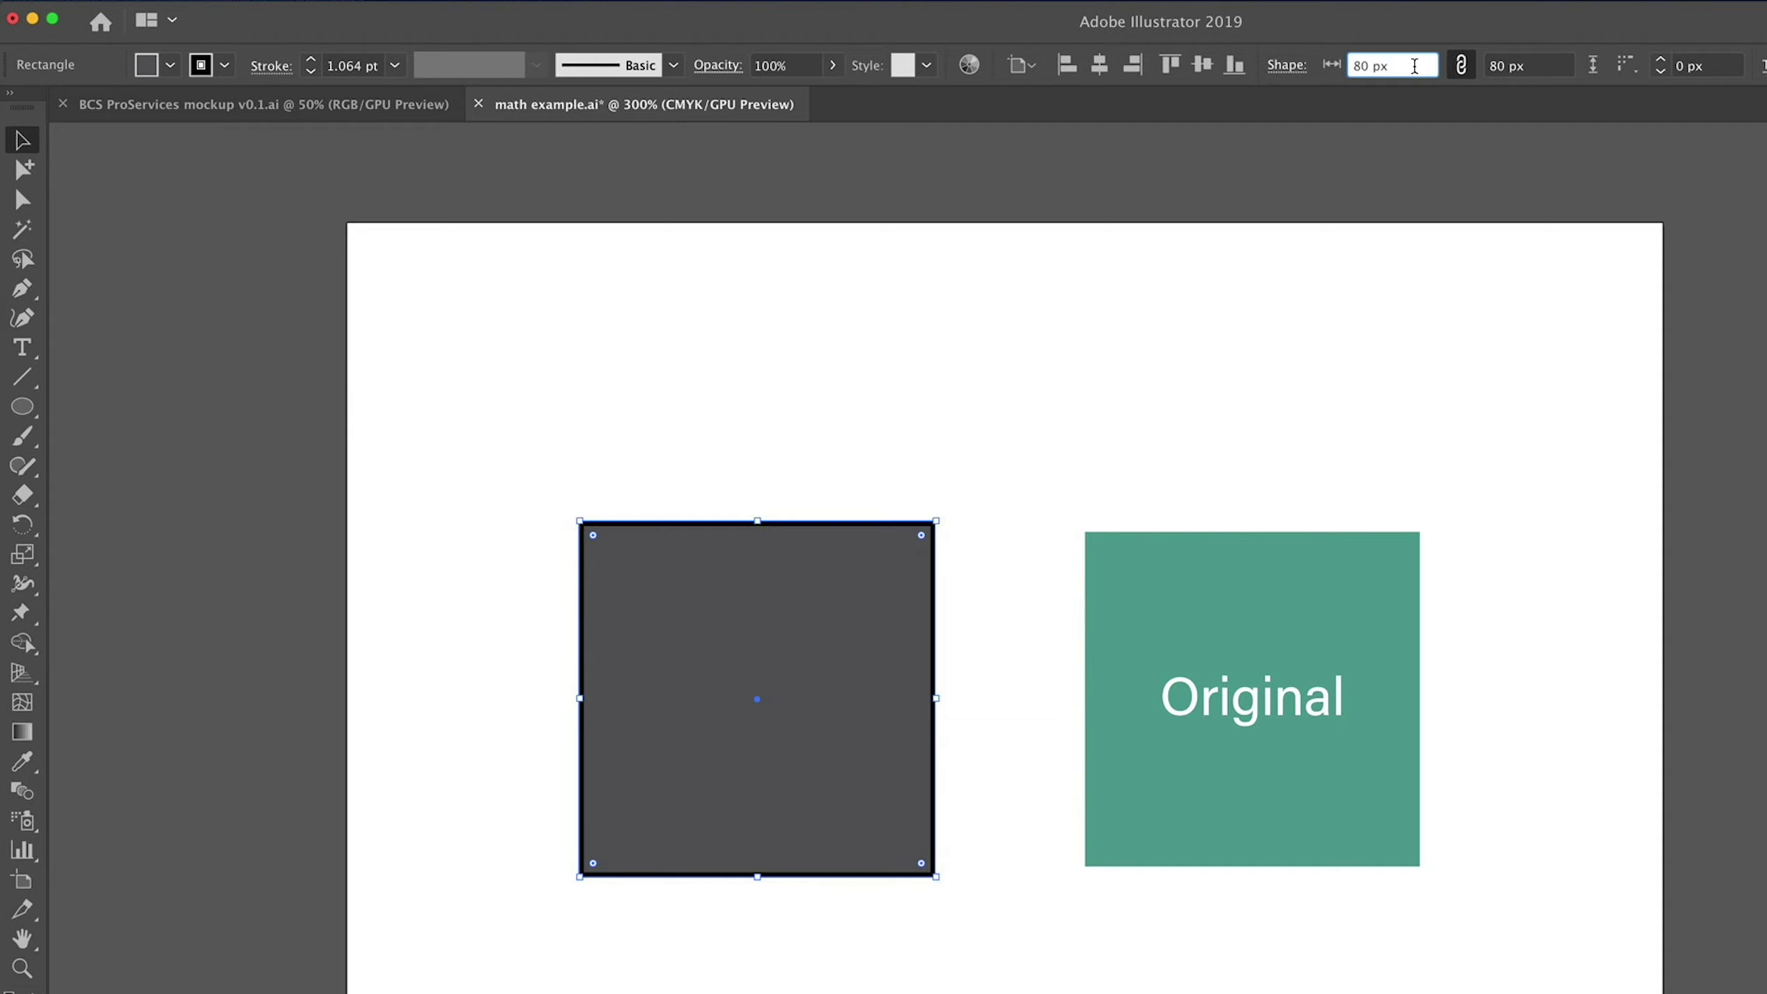
type("/")
type("2")
key("Return")
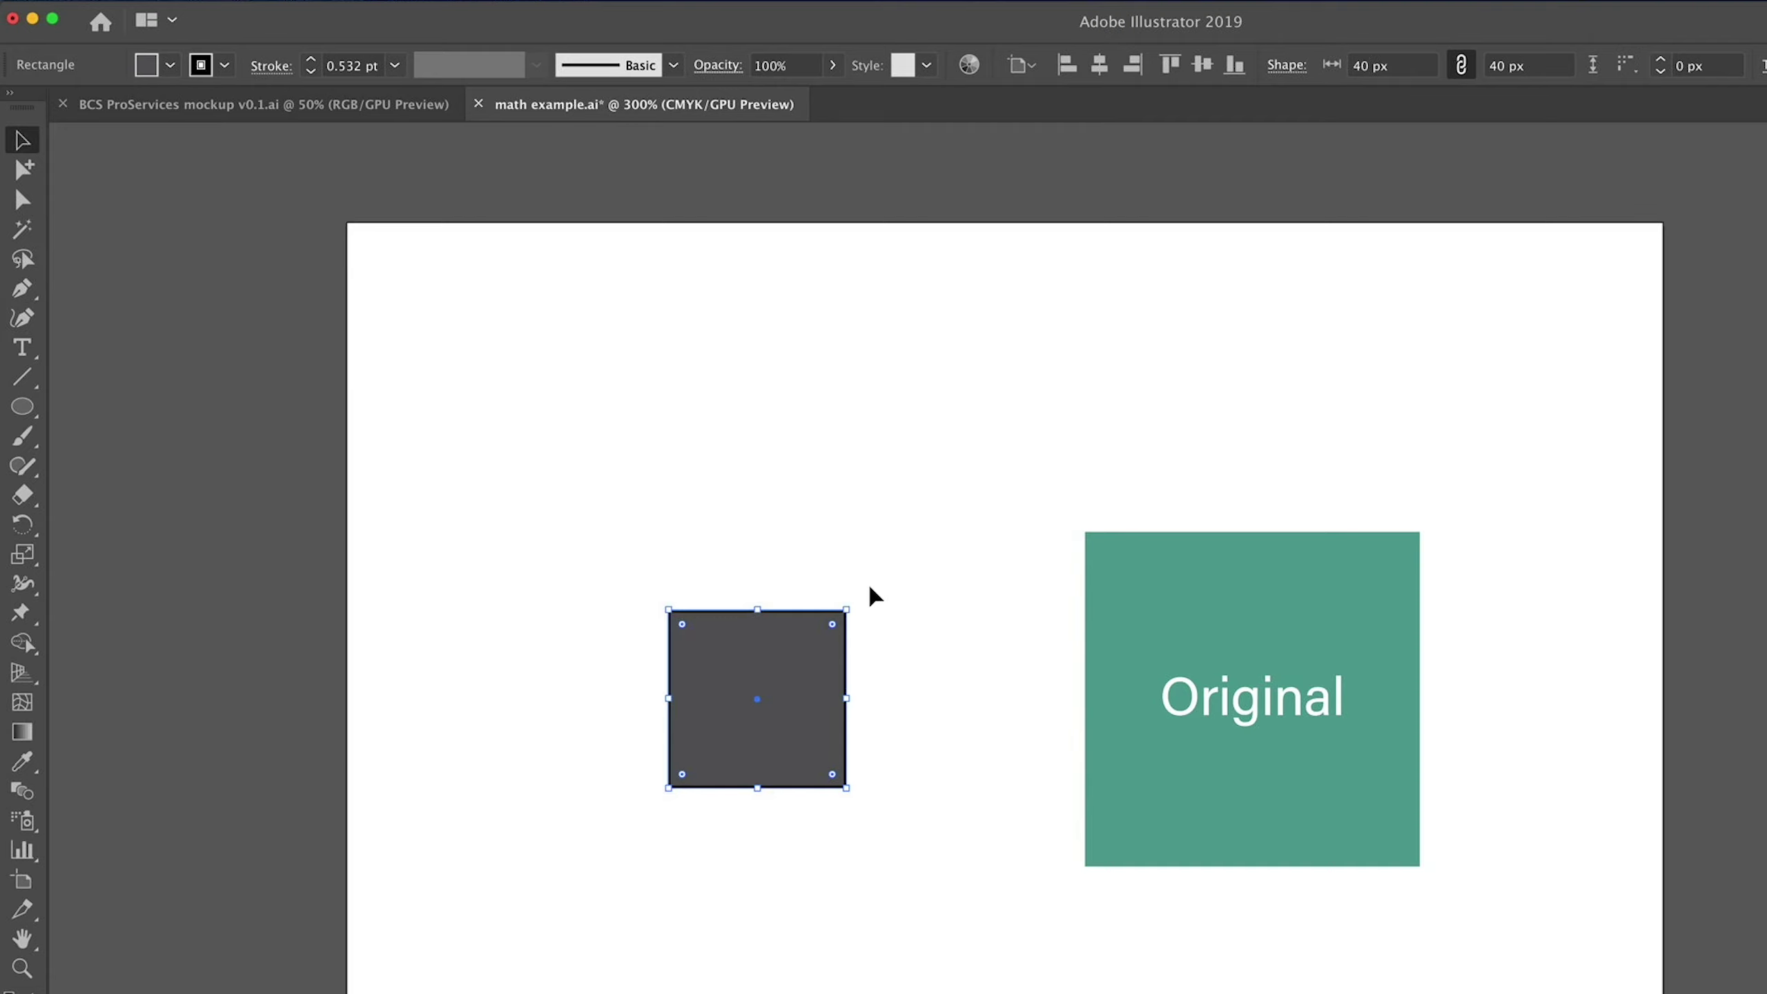
left_click(1421, 69)
key("super+z")
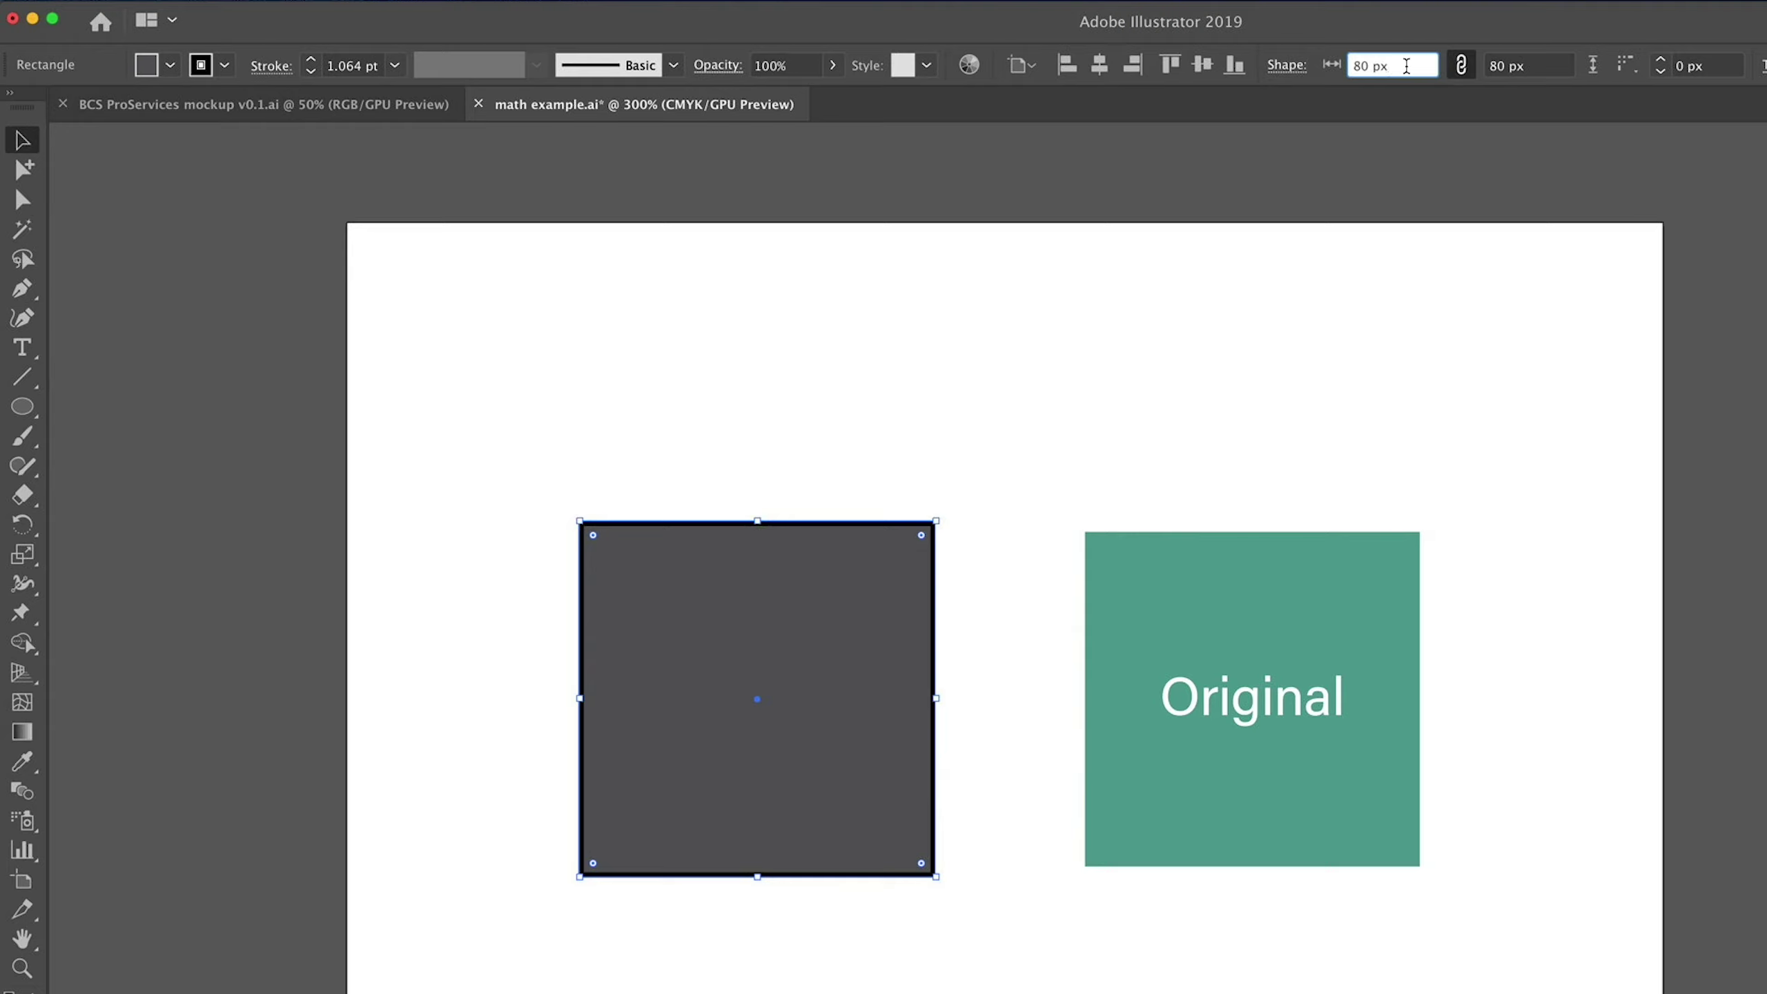
type("*1.25")
key("Return")
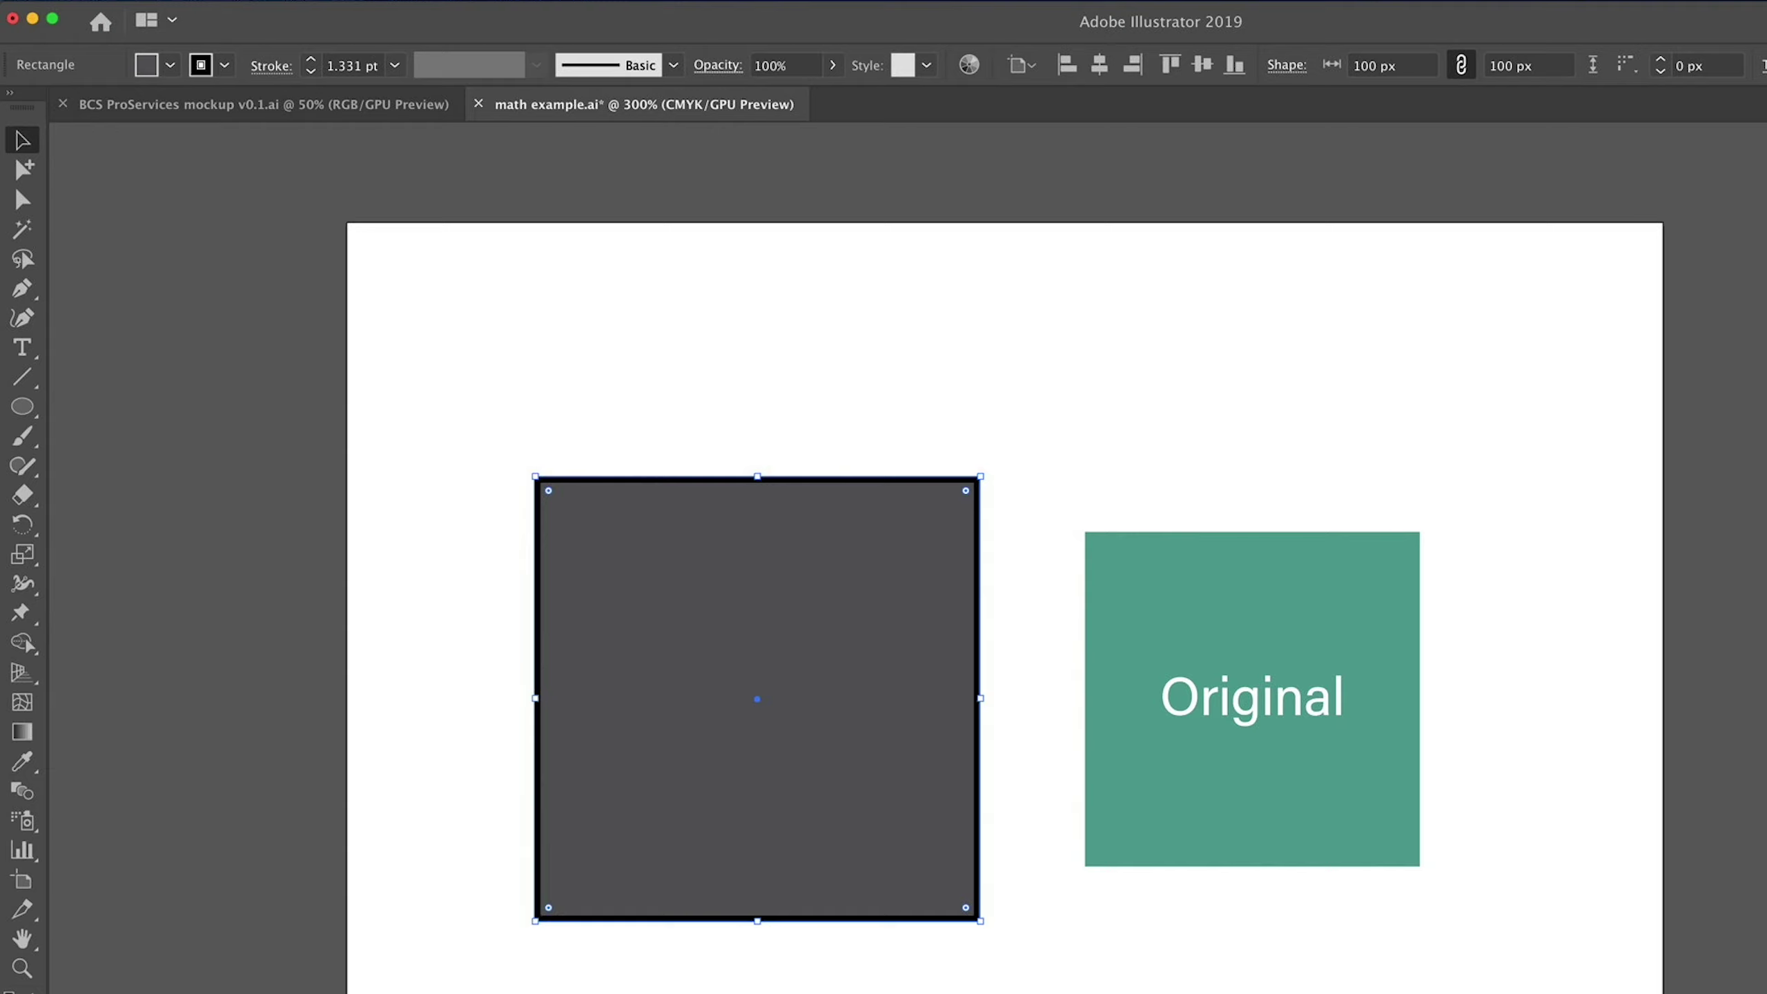
key("super+z")
Step: Try shrinking the square's width by 20 px, then undo back to 80 px
left_click(1406, 65)
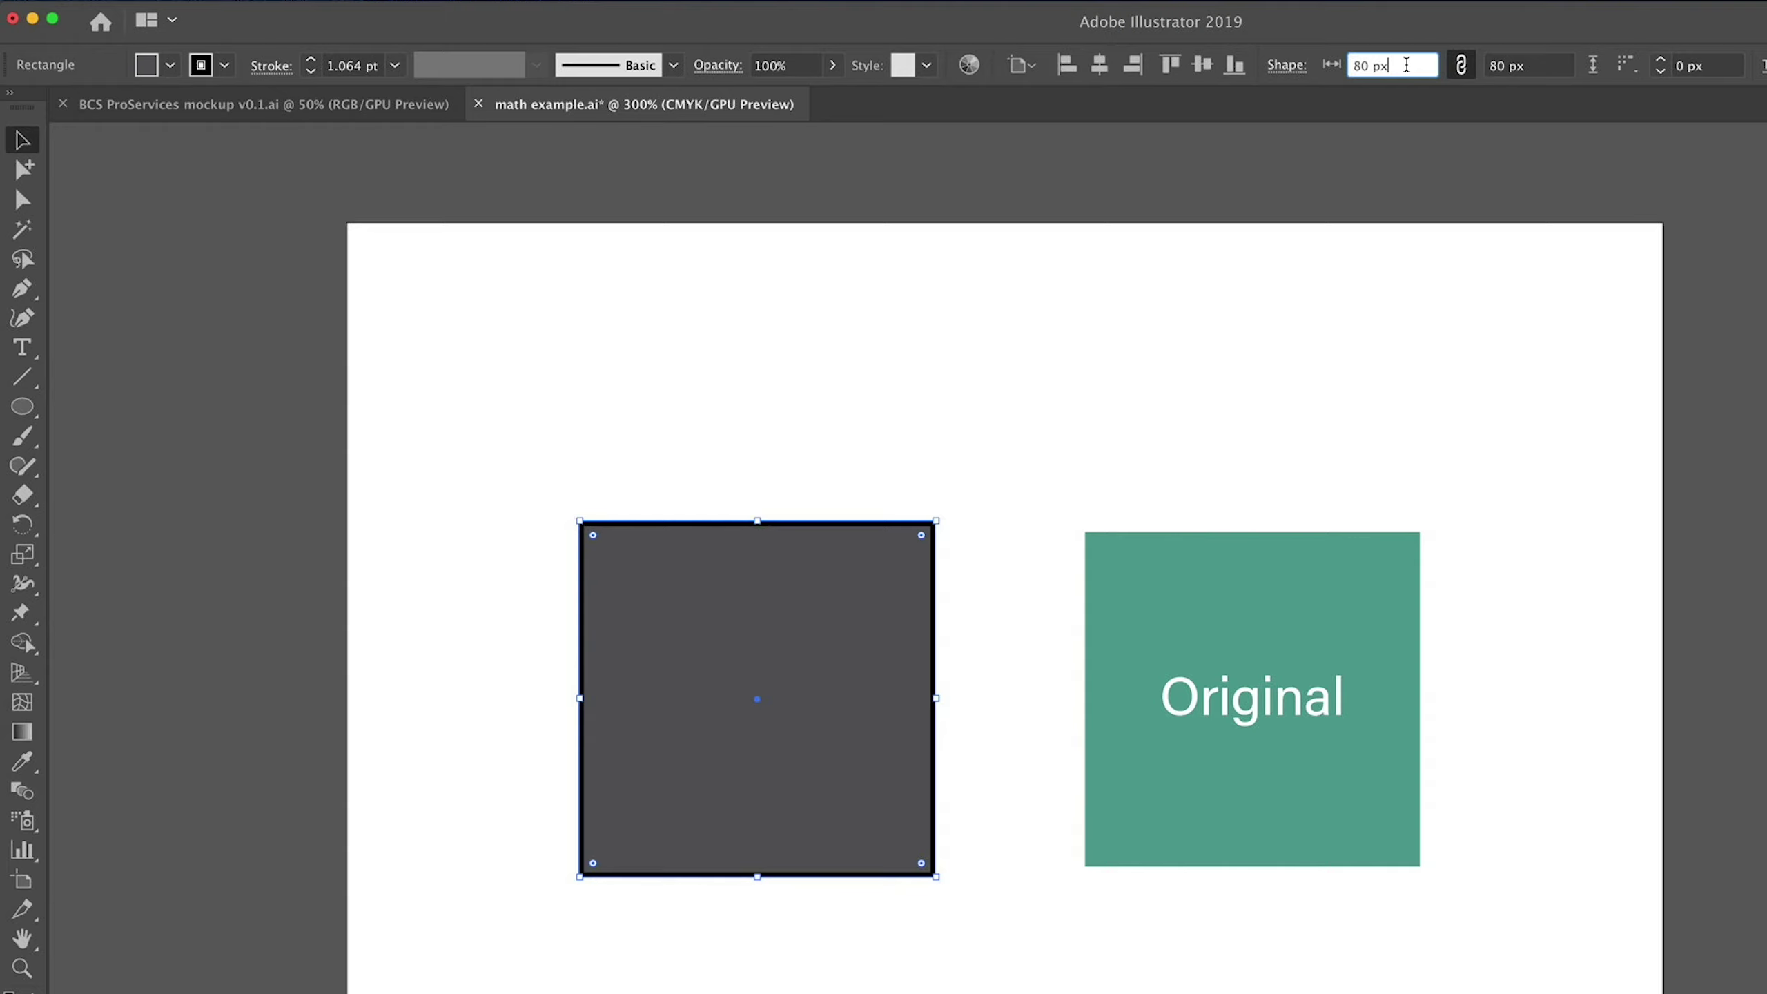
type("-20px")
key("Return")
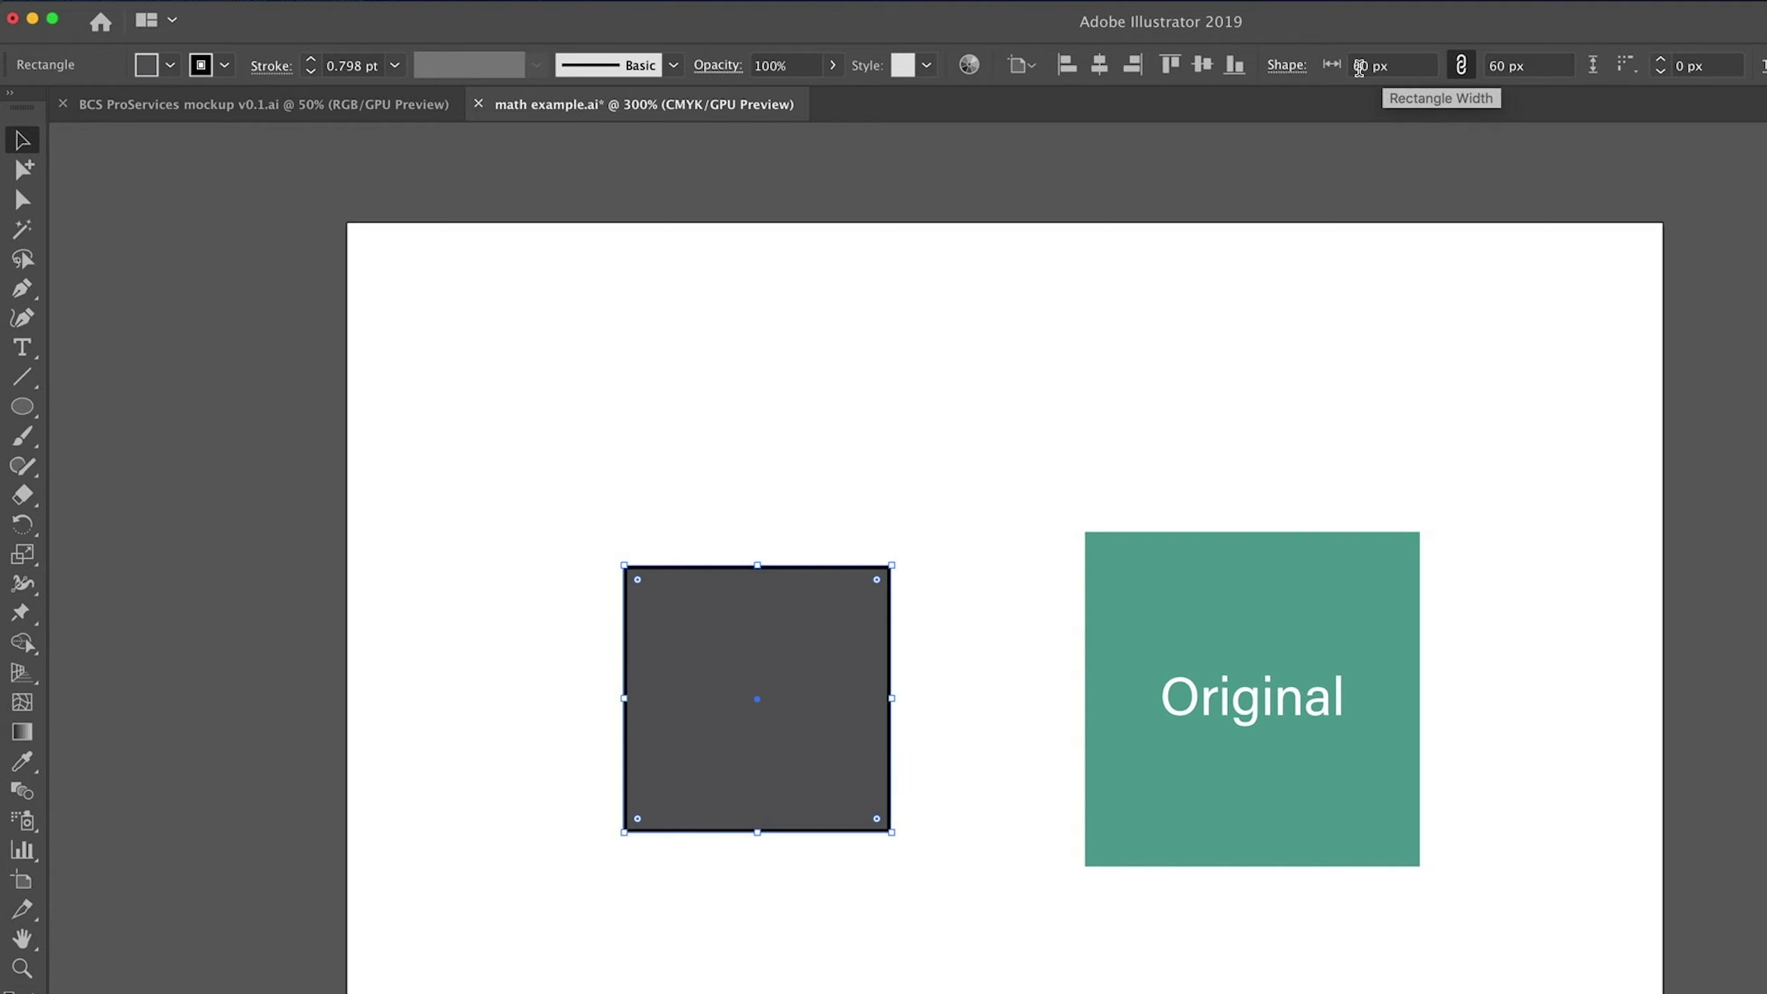
key("super+z")
Step: Enter the width as '80 px +20' to enlarge the square to 100 × 100 px
left_click(1403, 66)
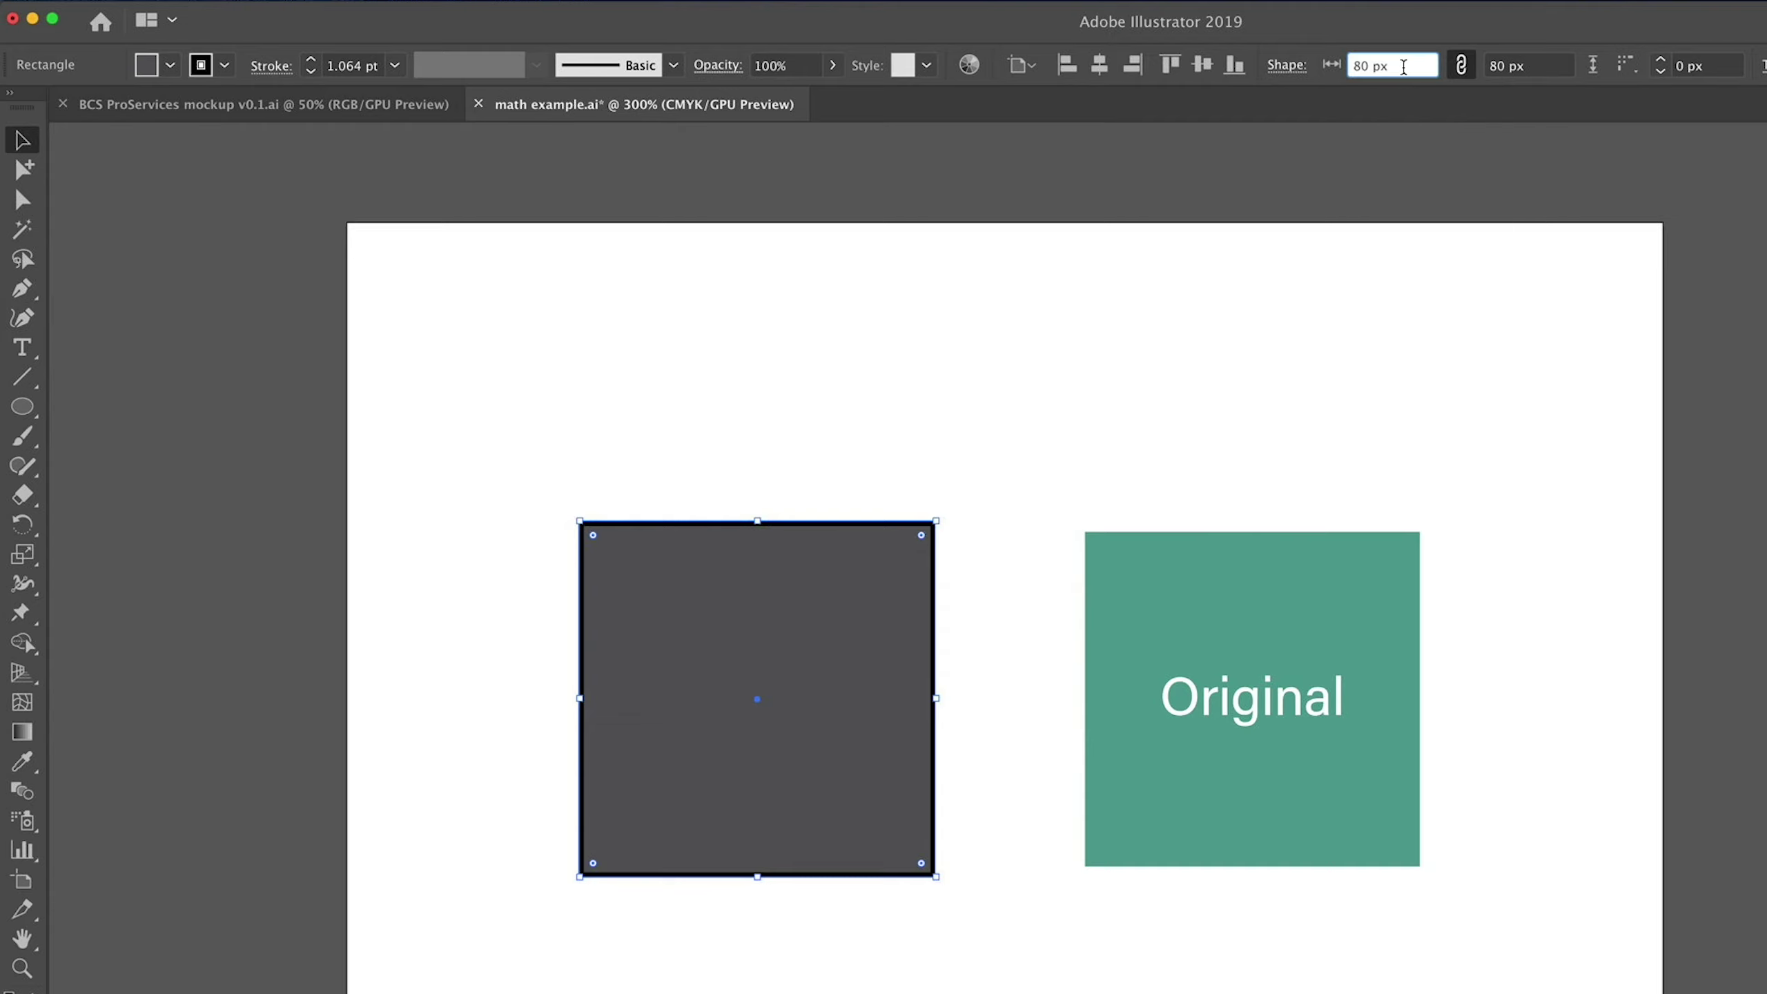
type("+")
type("20")
key("Return")
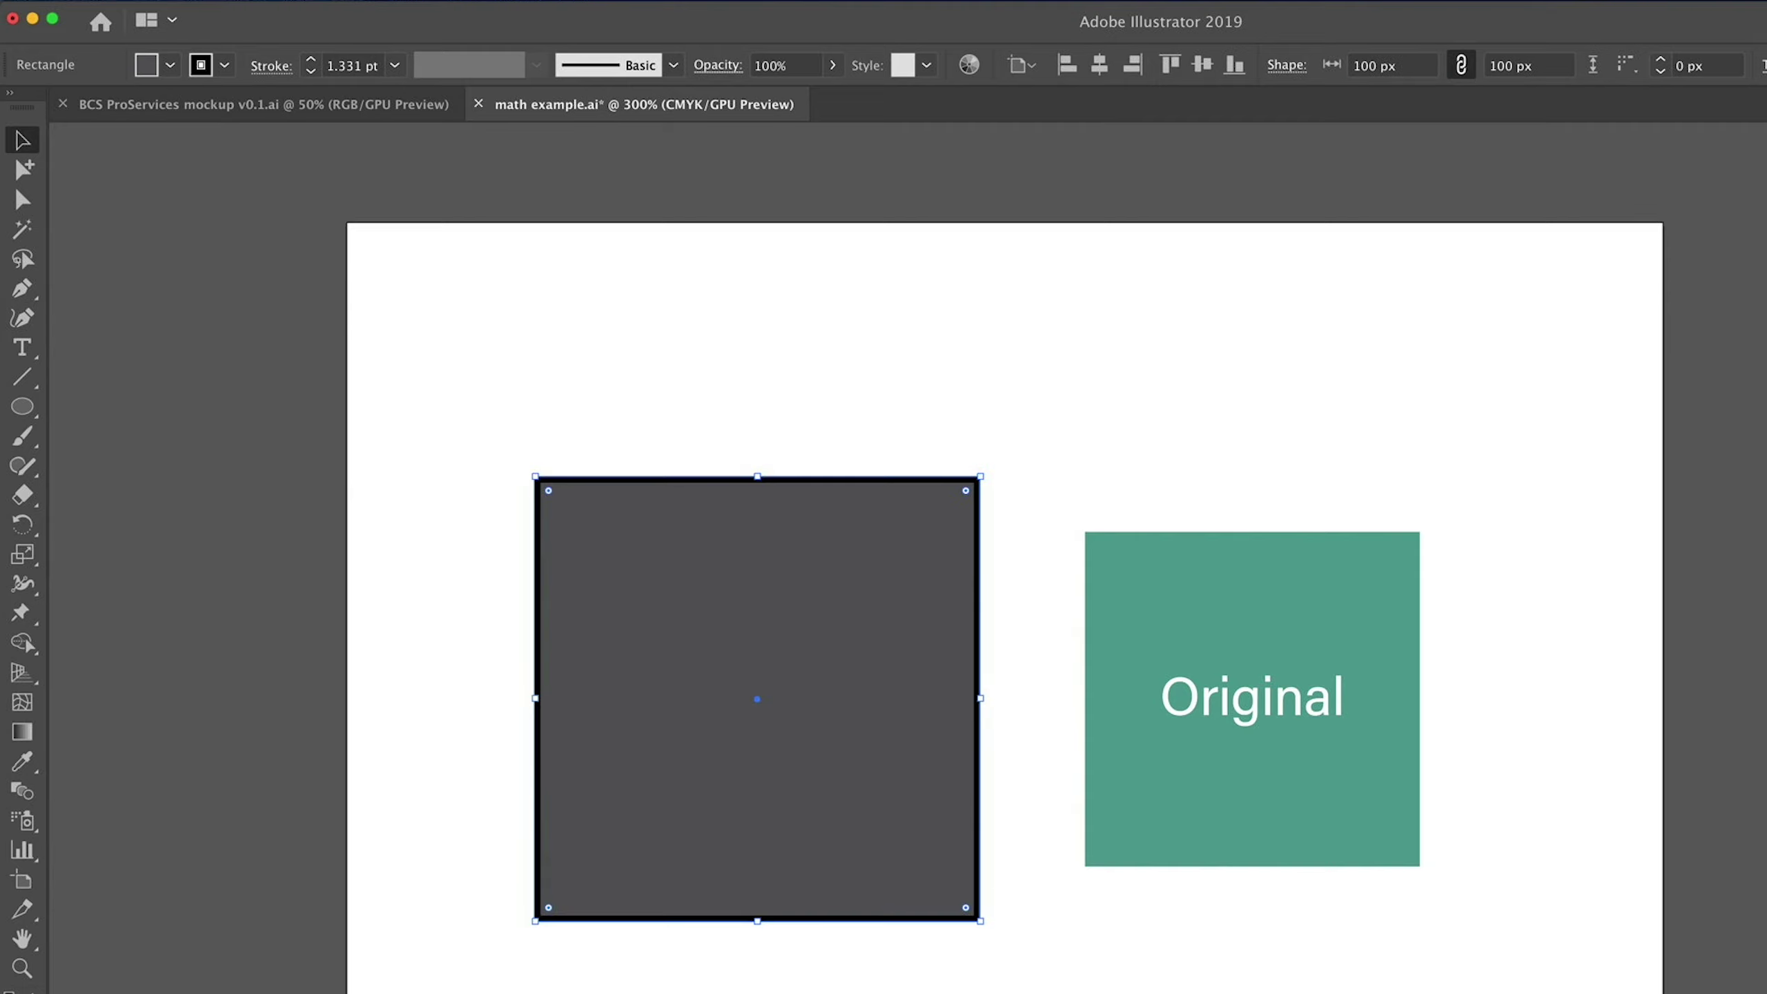
left_click(1411, 70)
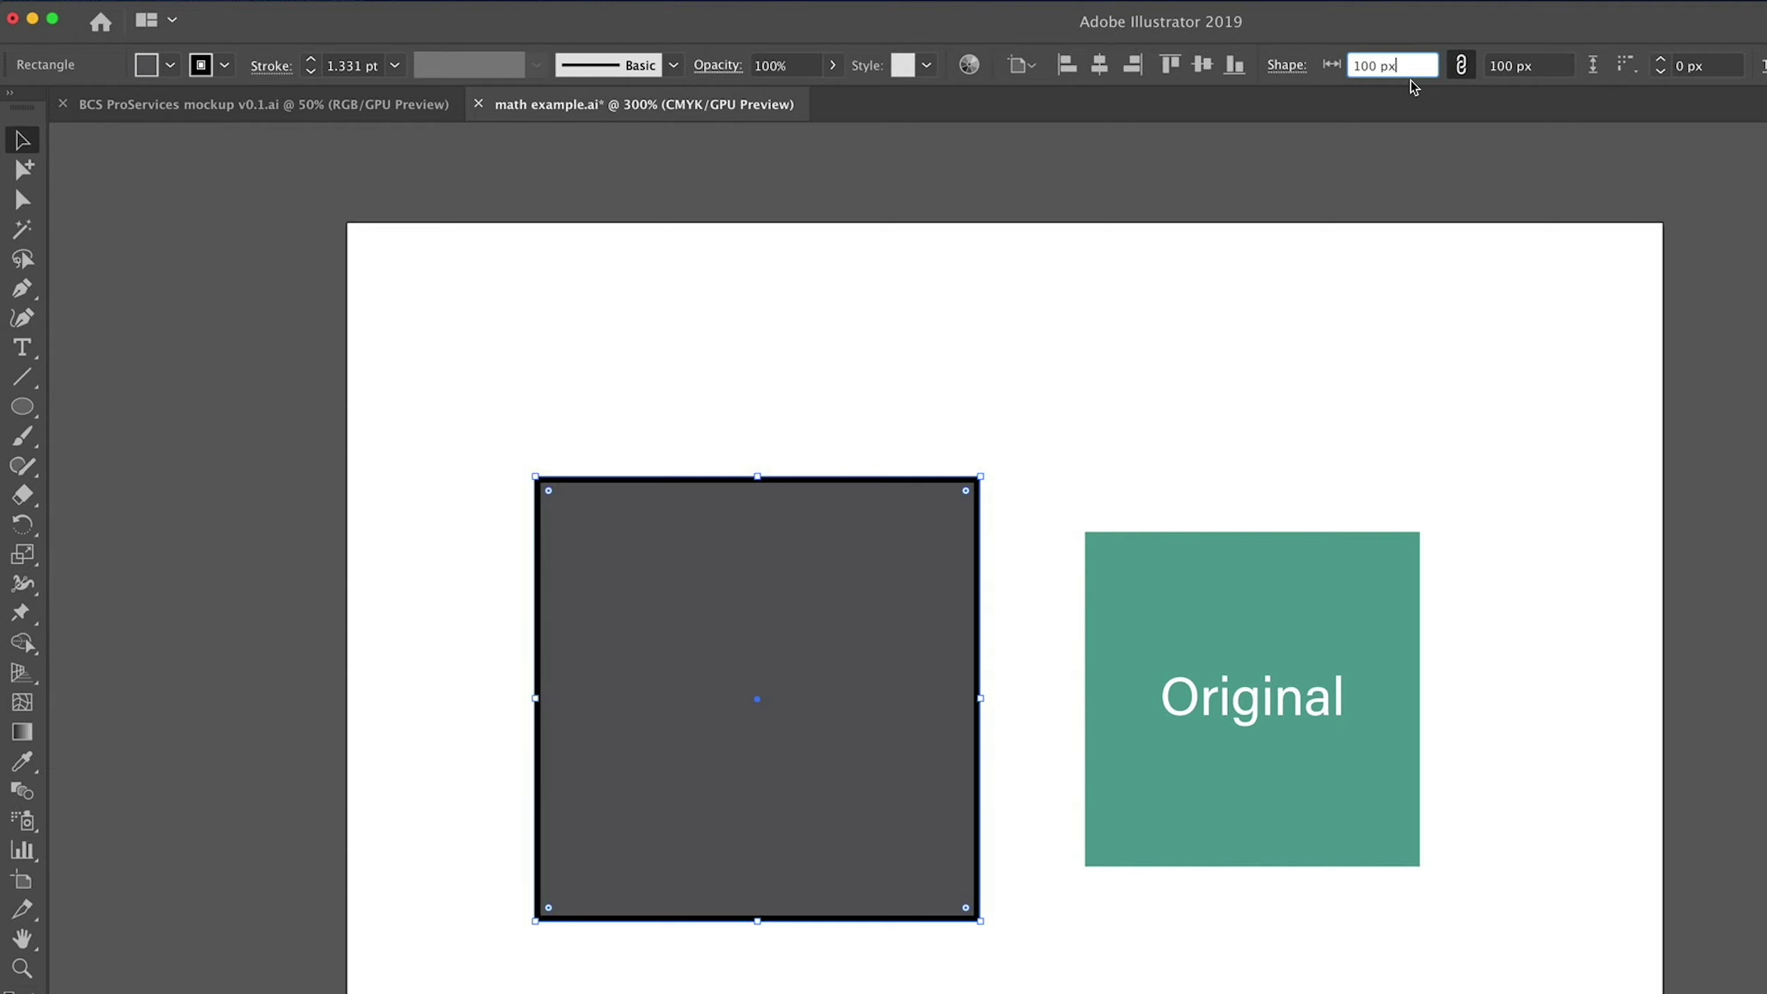
type("+2 cm")
key("Return")
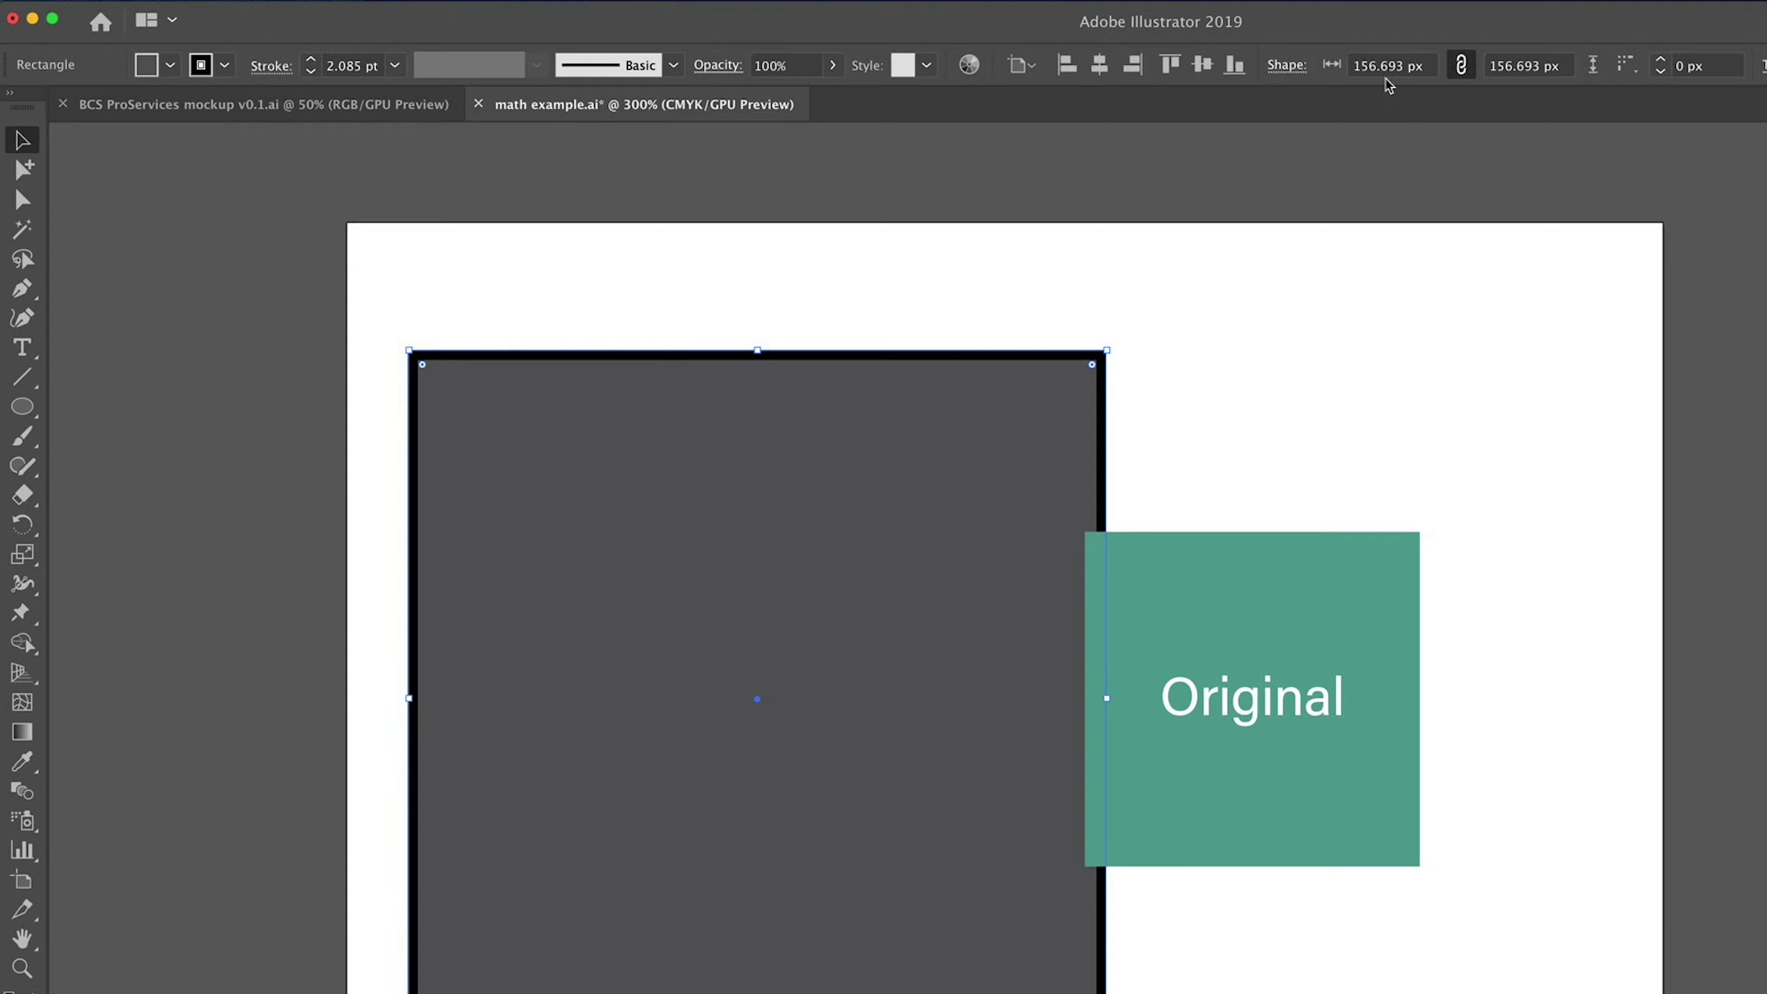
left_click(1387, 67)
type("100")
key("Return")
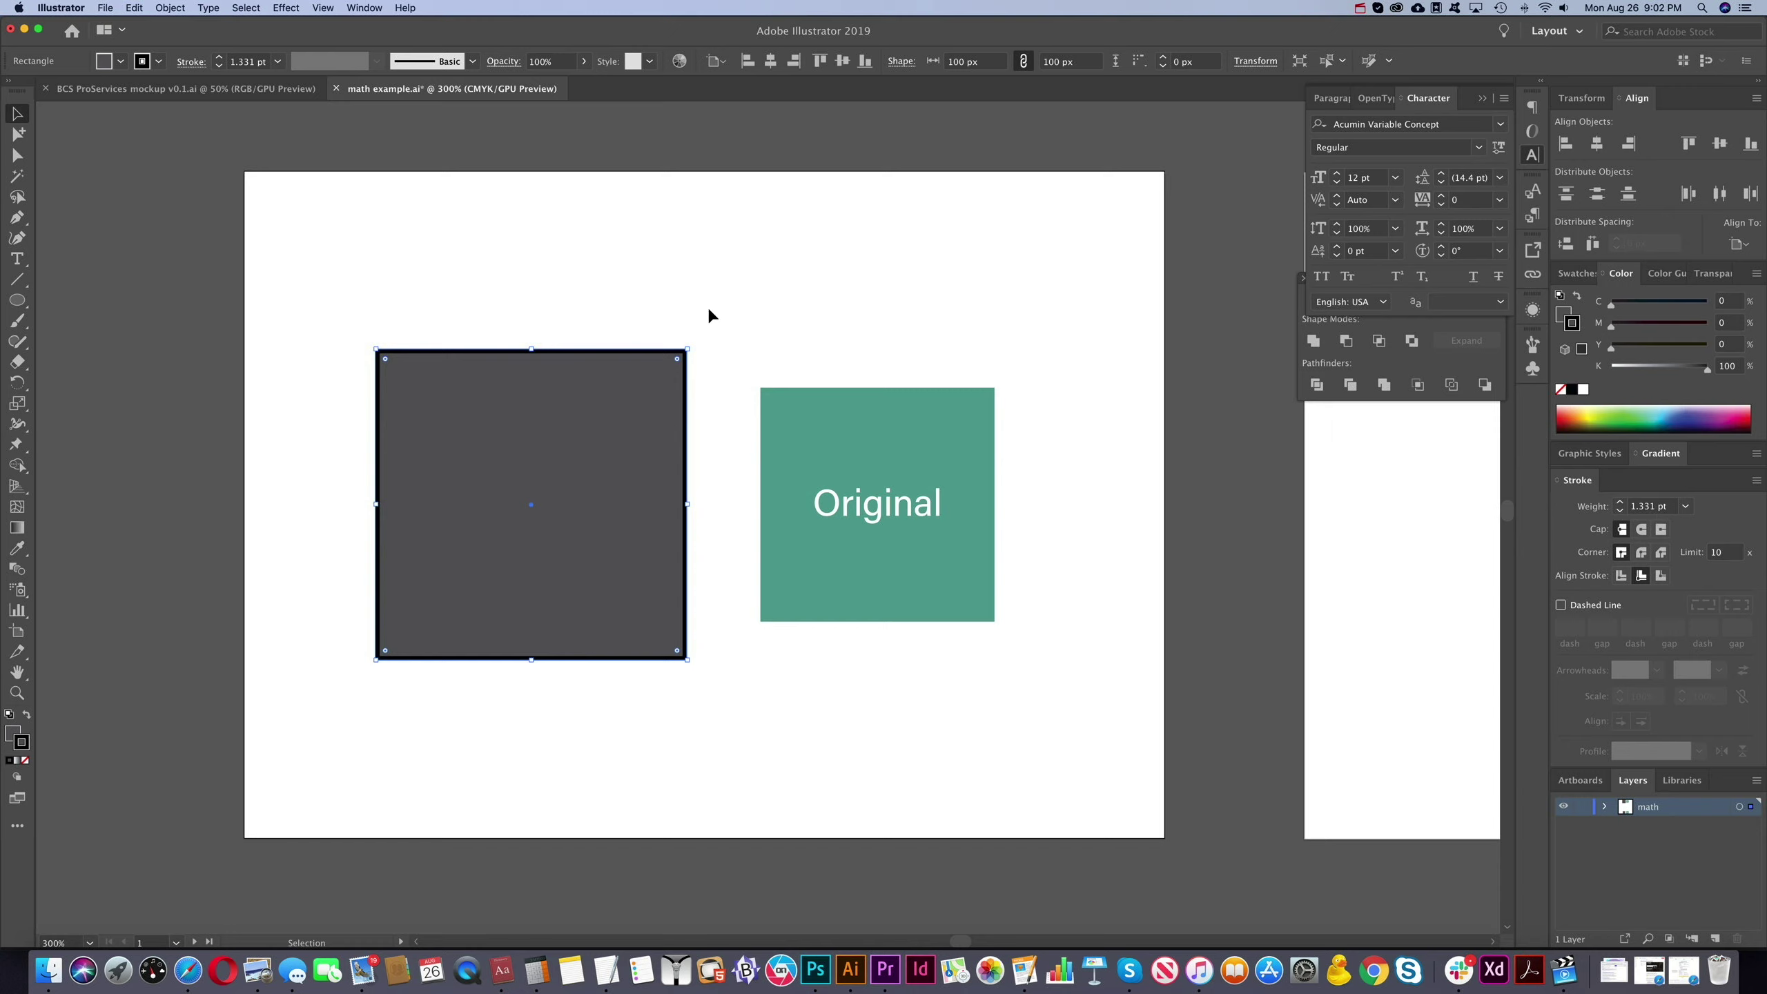
Step: Enter 80 in the Width field to resize the dark square to 80 × 80 px
left_click(974, 61)
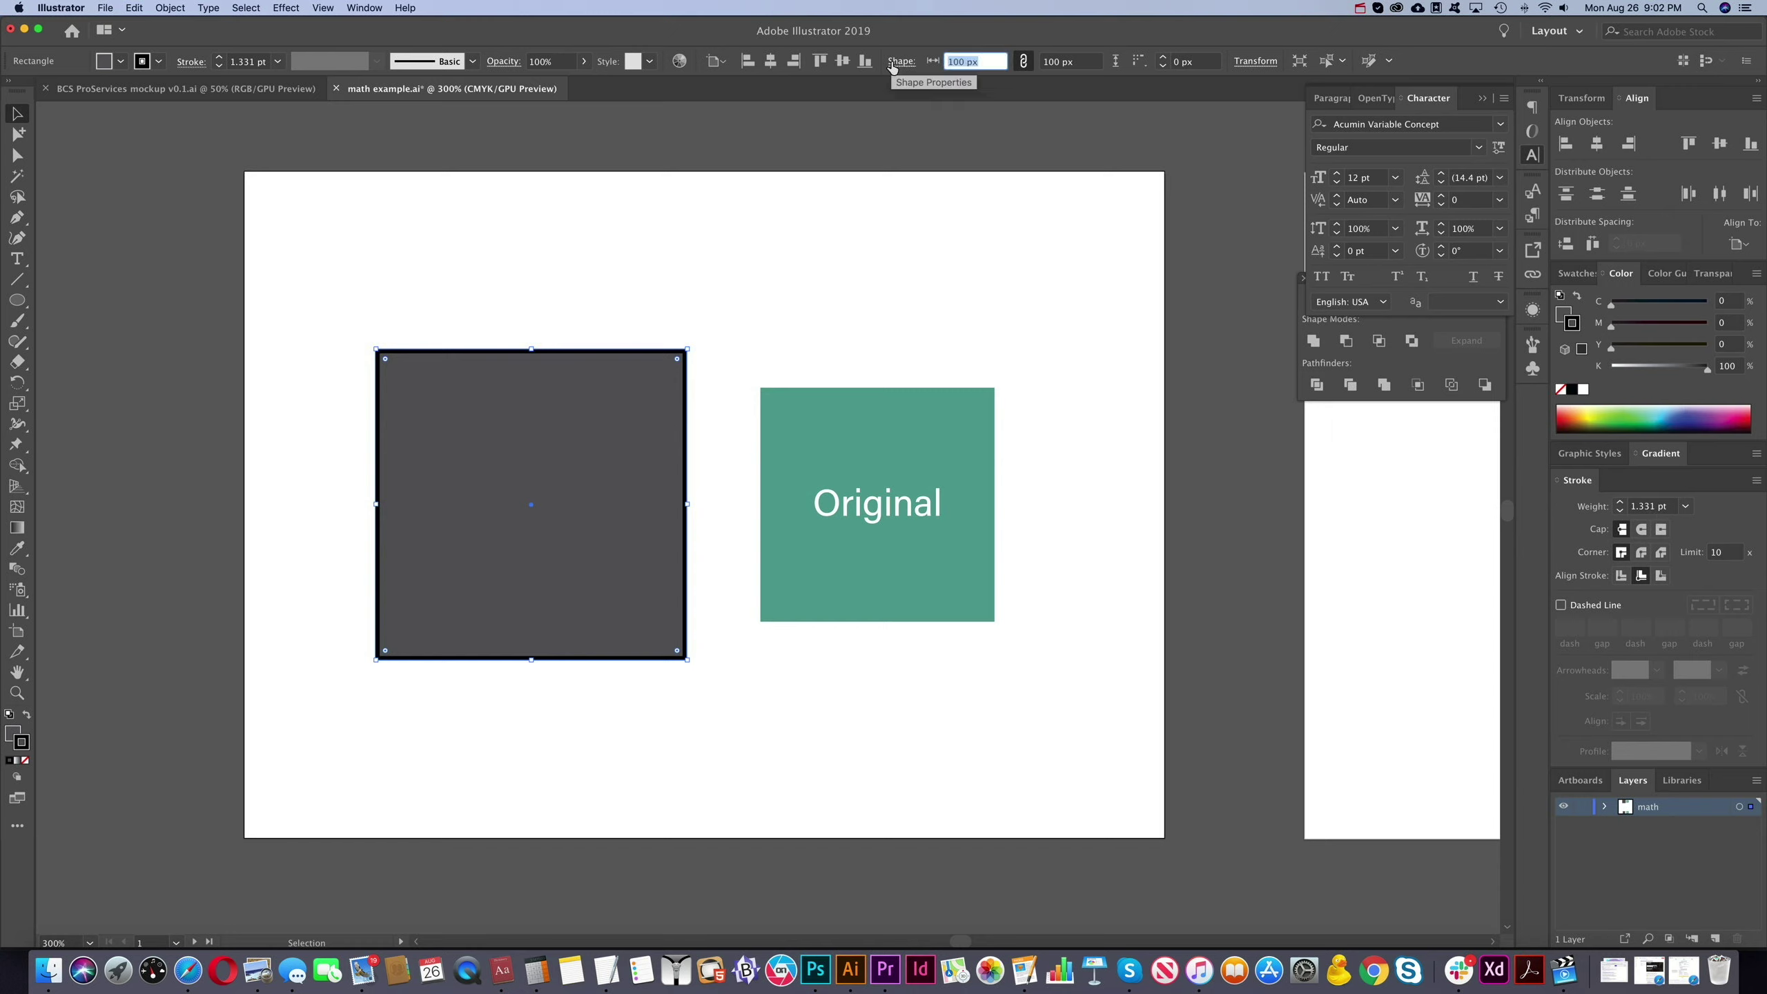
type("80")
key("Return")
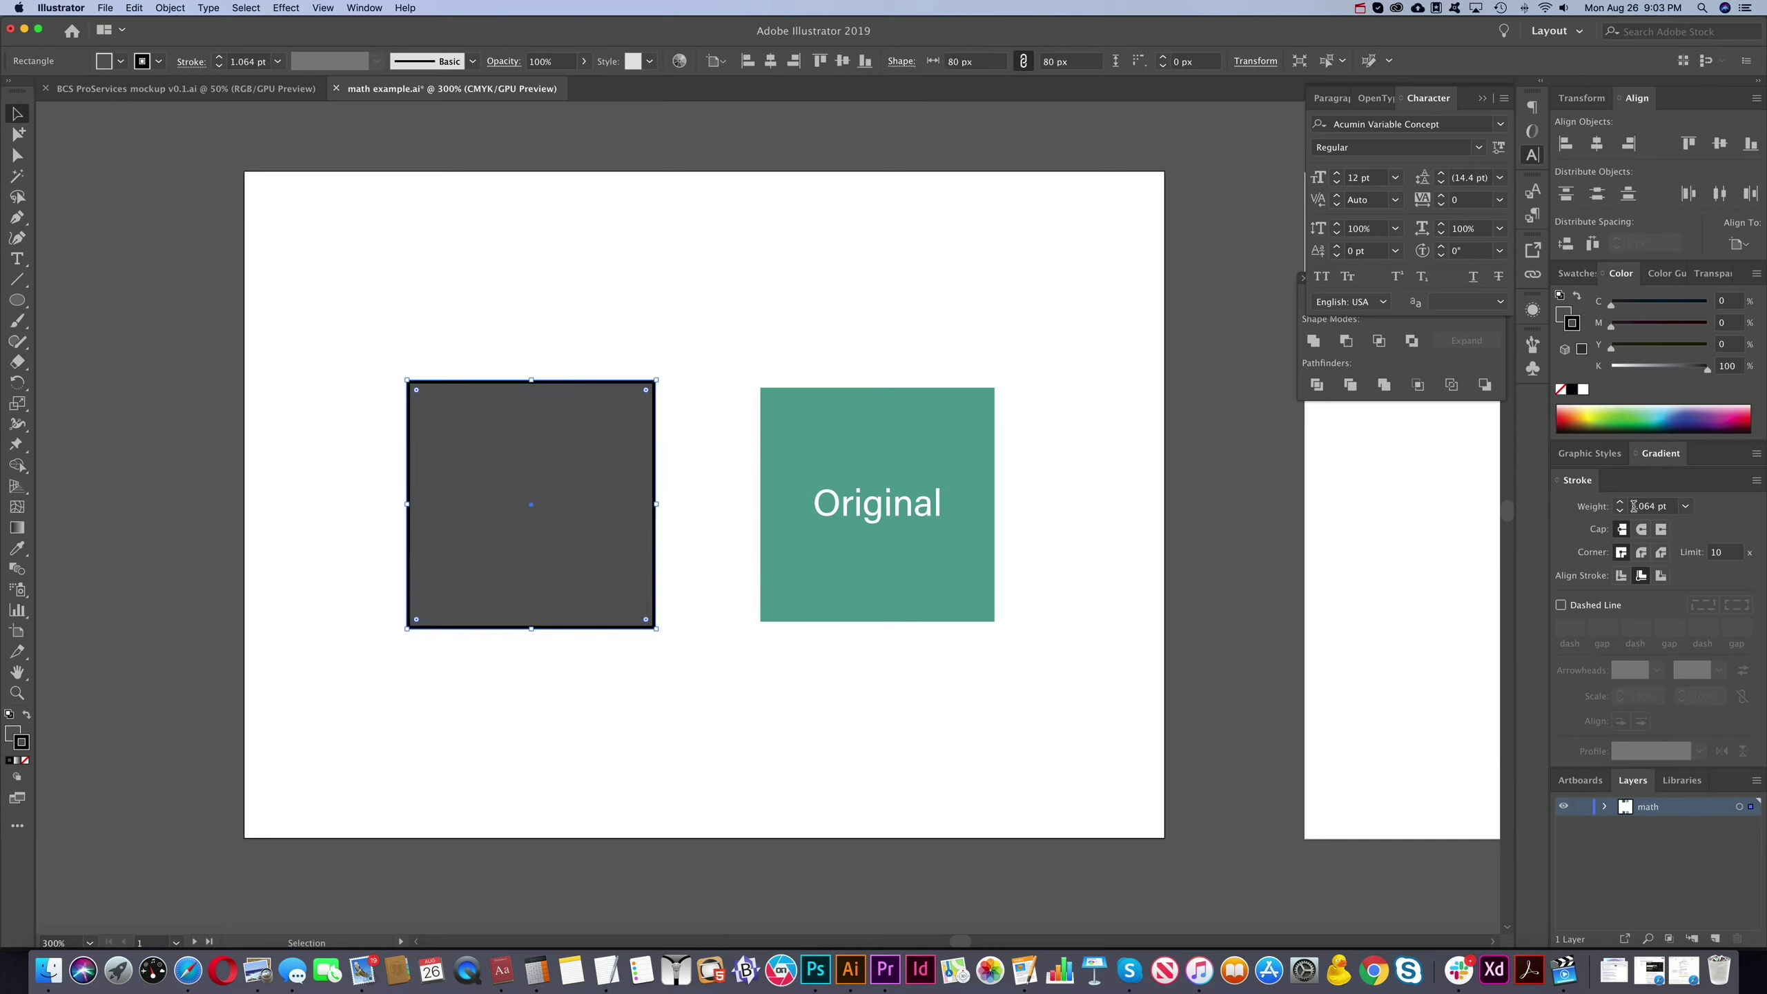
Step: Turn off Scale Corners and Scale Strokes & Effects in the Scale options
double_click(17, 403)
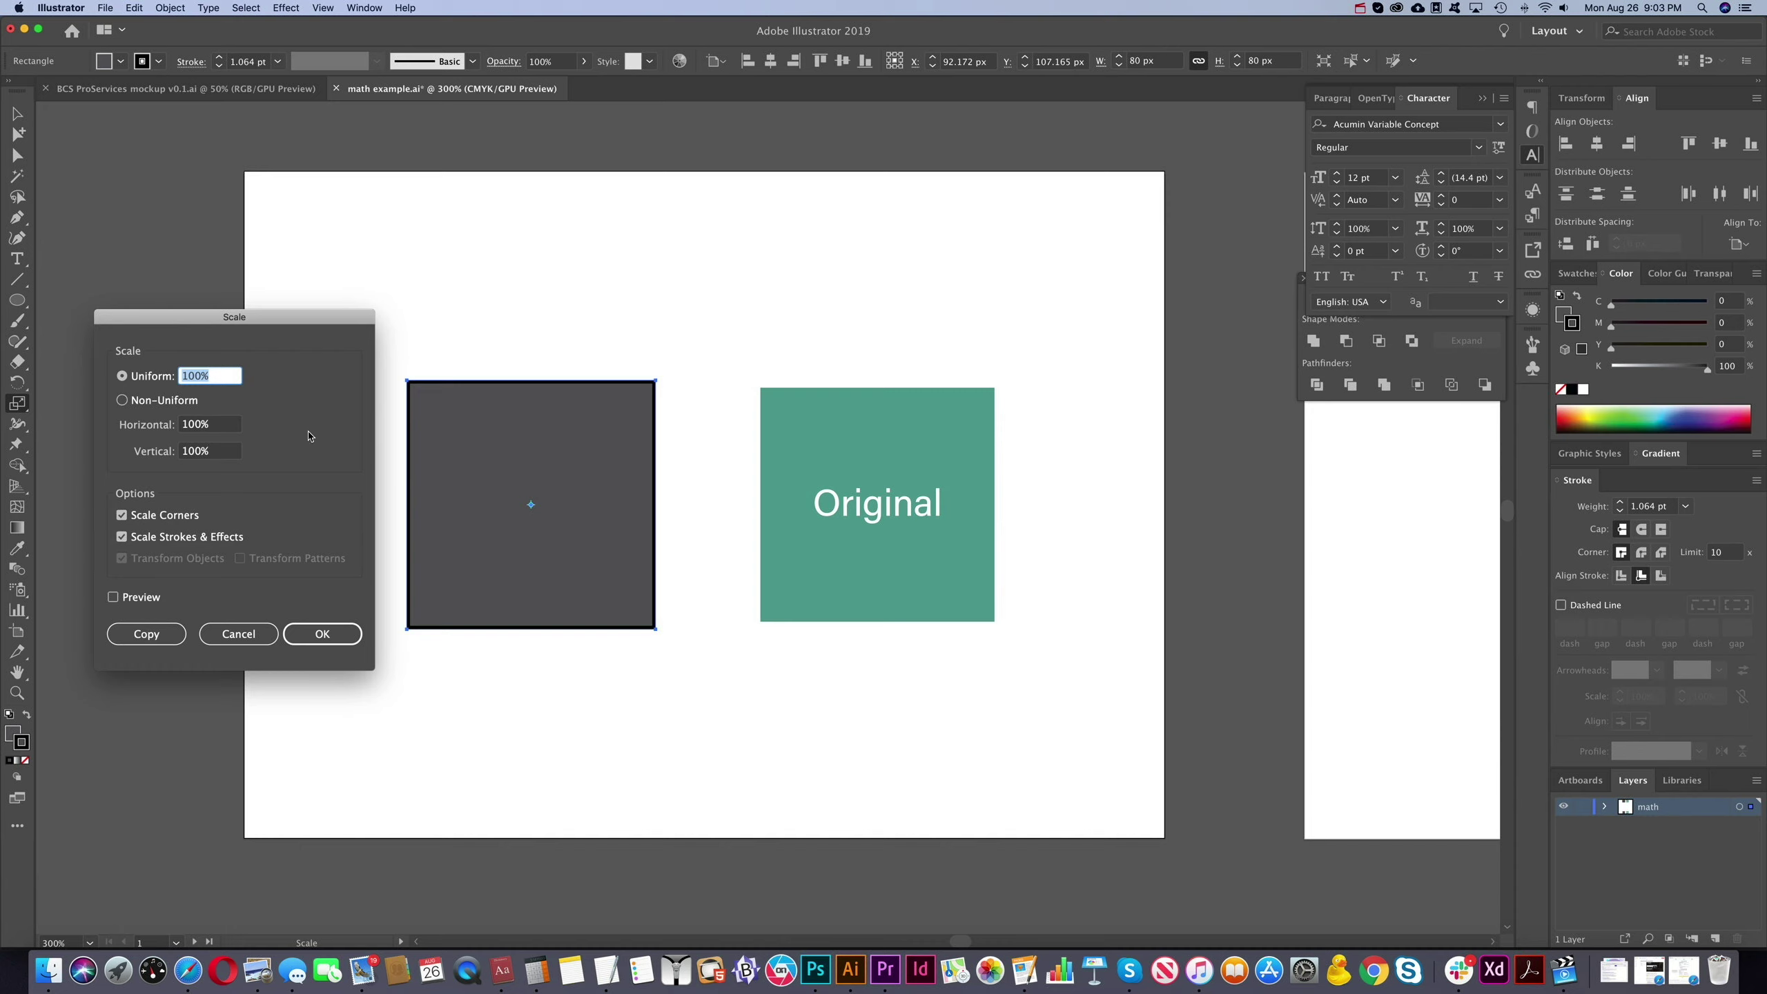
left_click(120, 515)
left_click(121, 536)
left_click(330, 634)
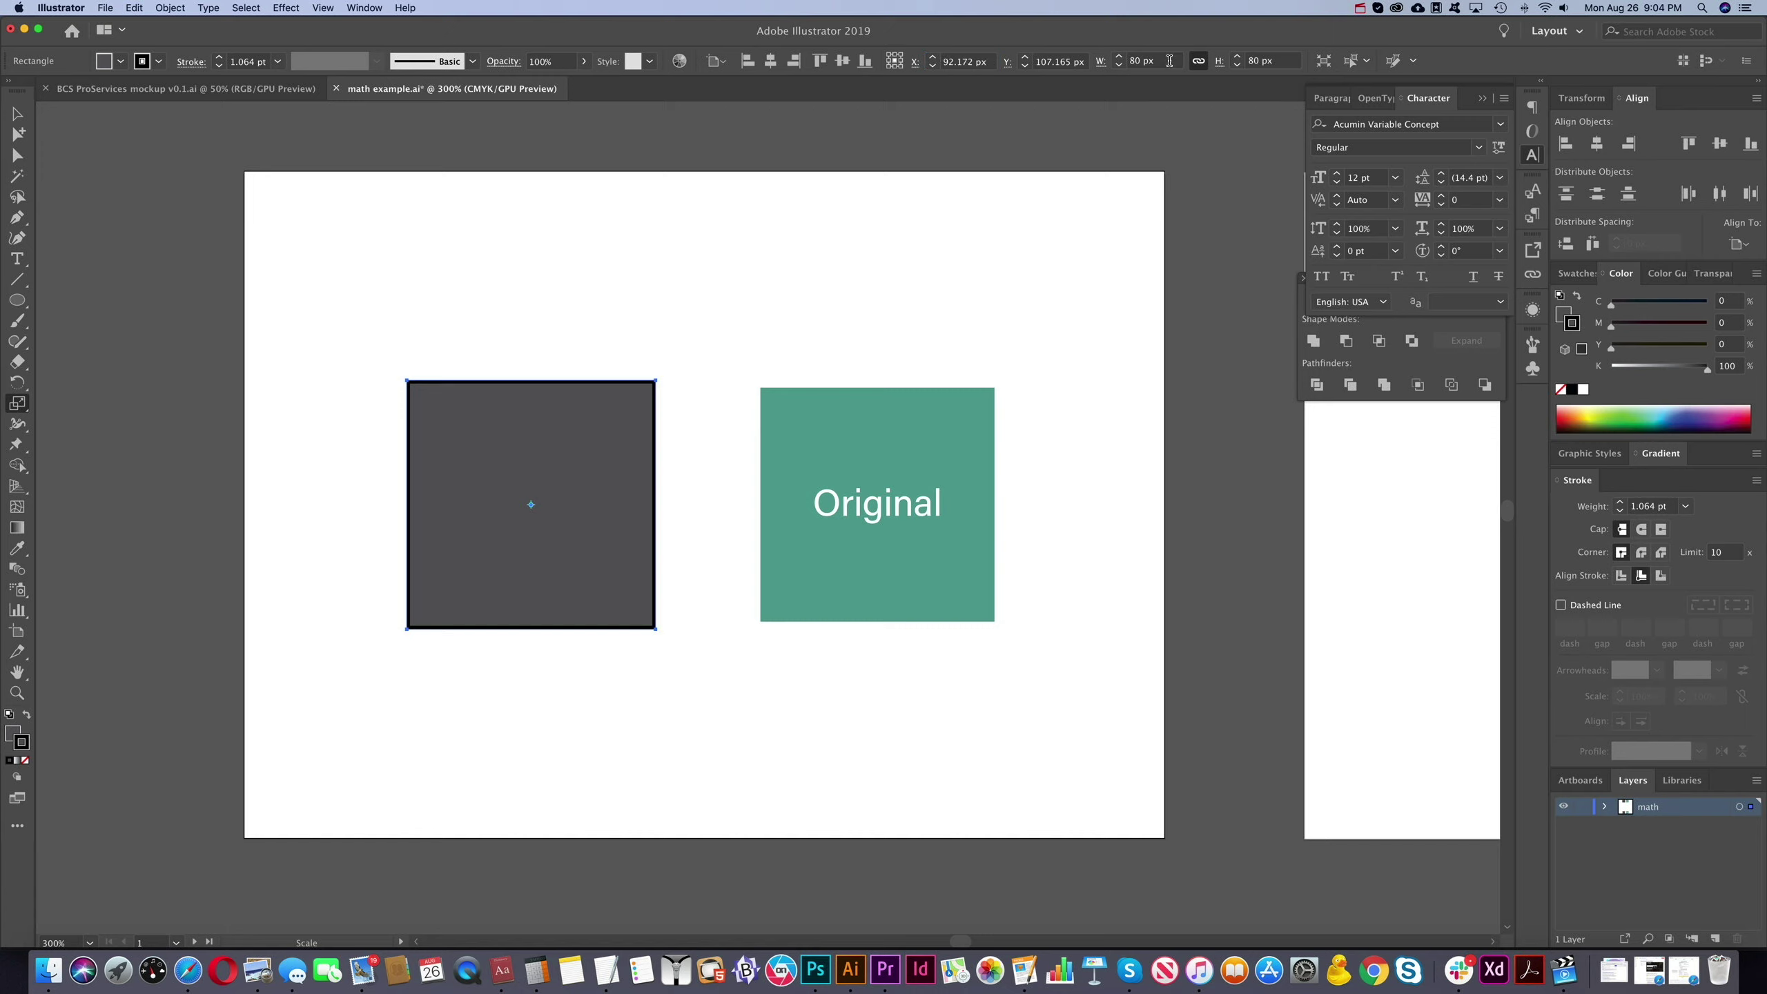
Step: Append '*2' to the square's 80 px width value without applying it
left_click(1134, 61)
type("*")
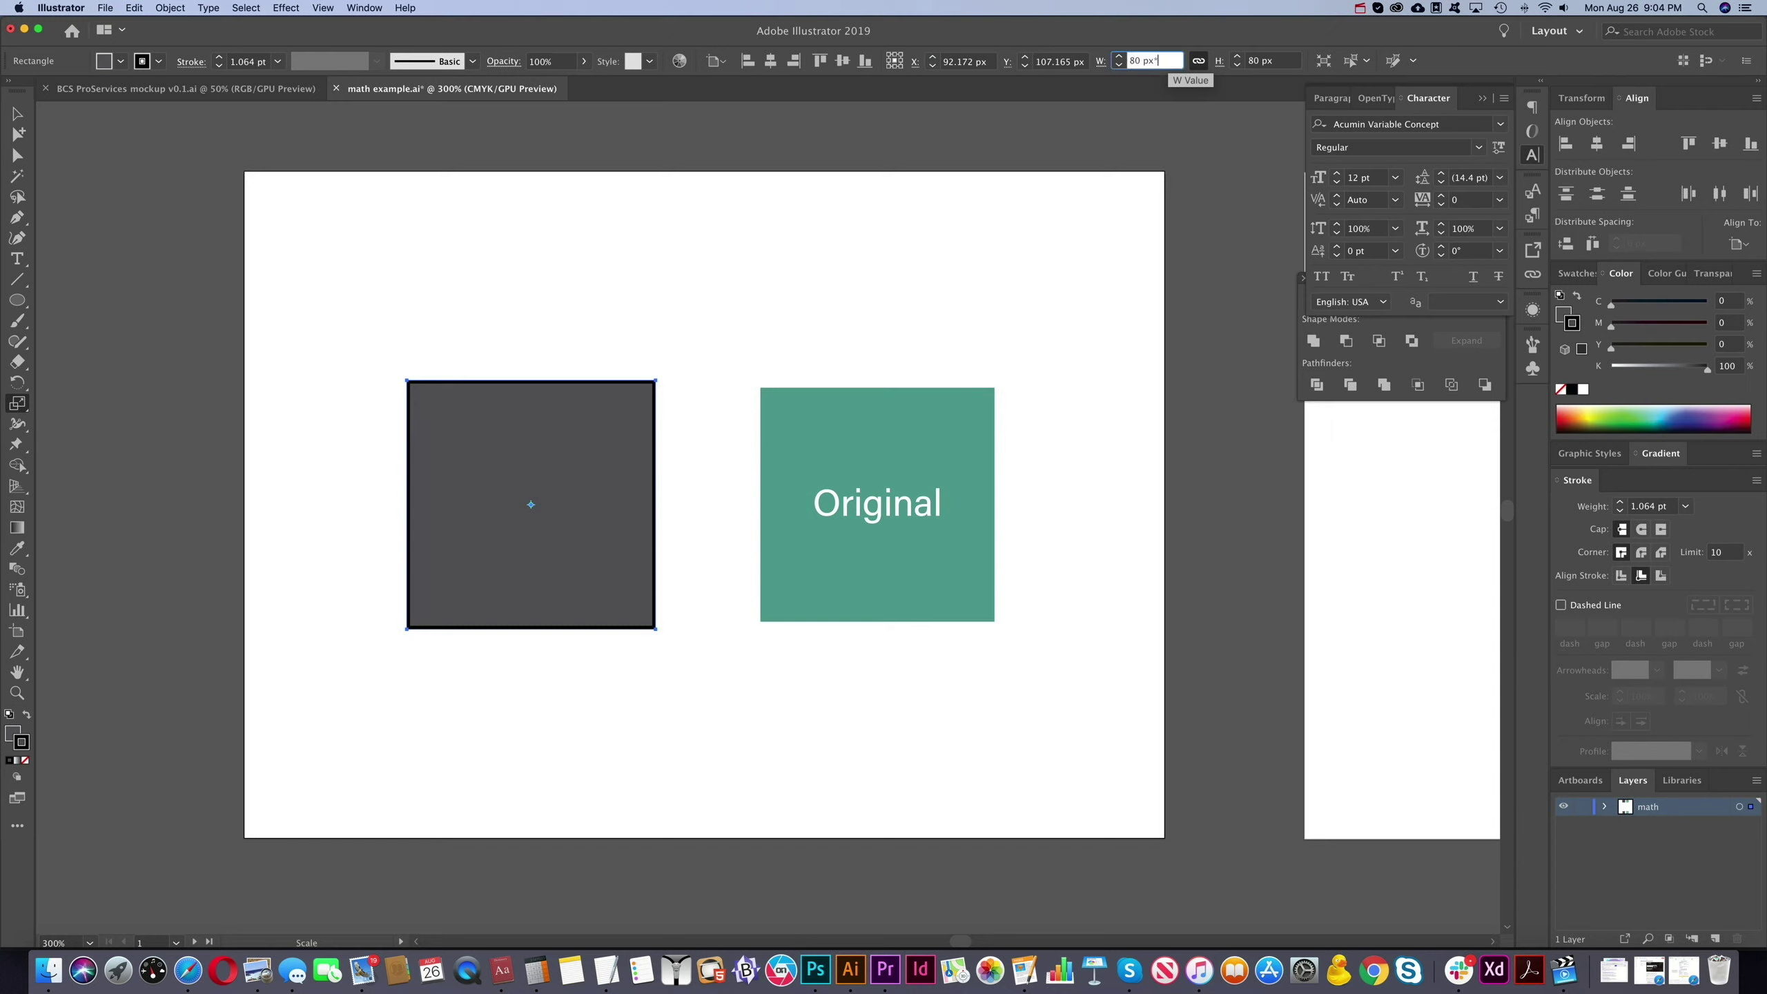
type("2")
Step: Double the square to 160 px, re-enable Scale Strokes & Effects, then halve it to 80 px
key("Return")
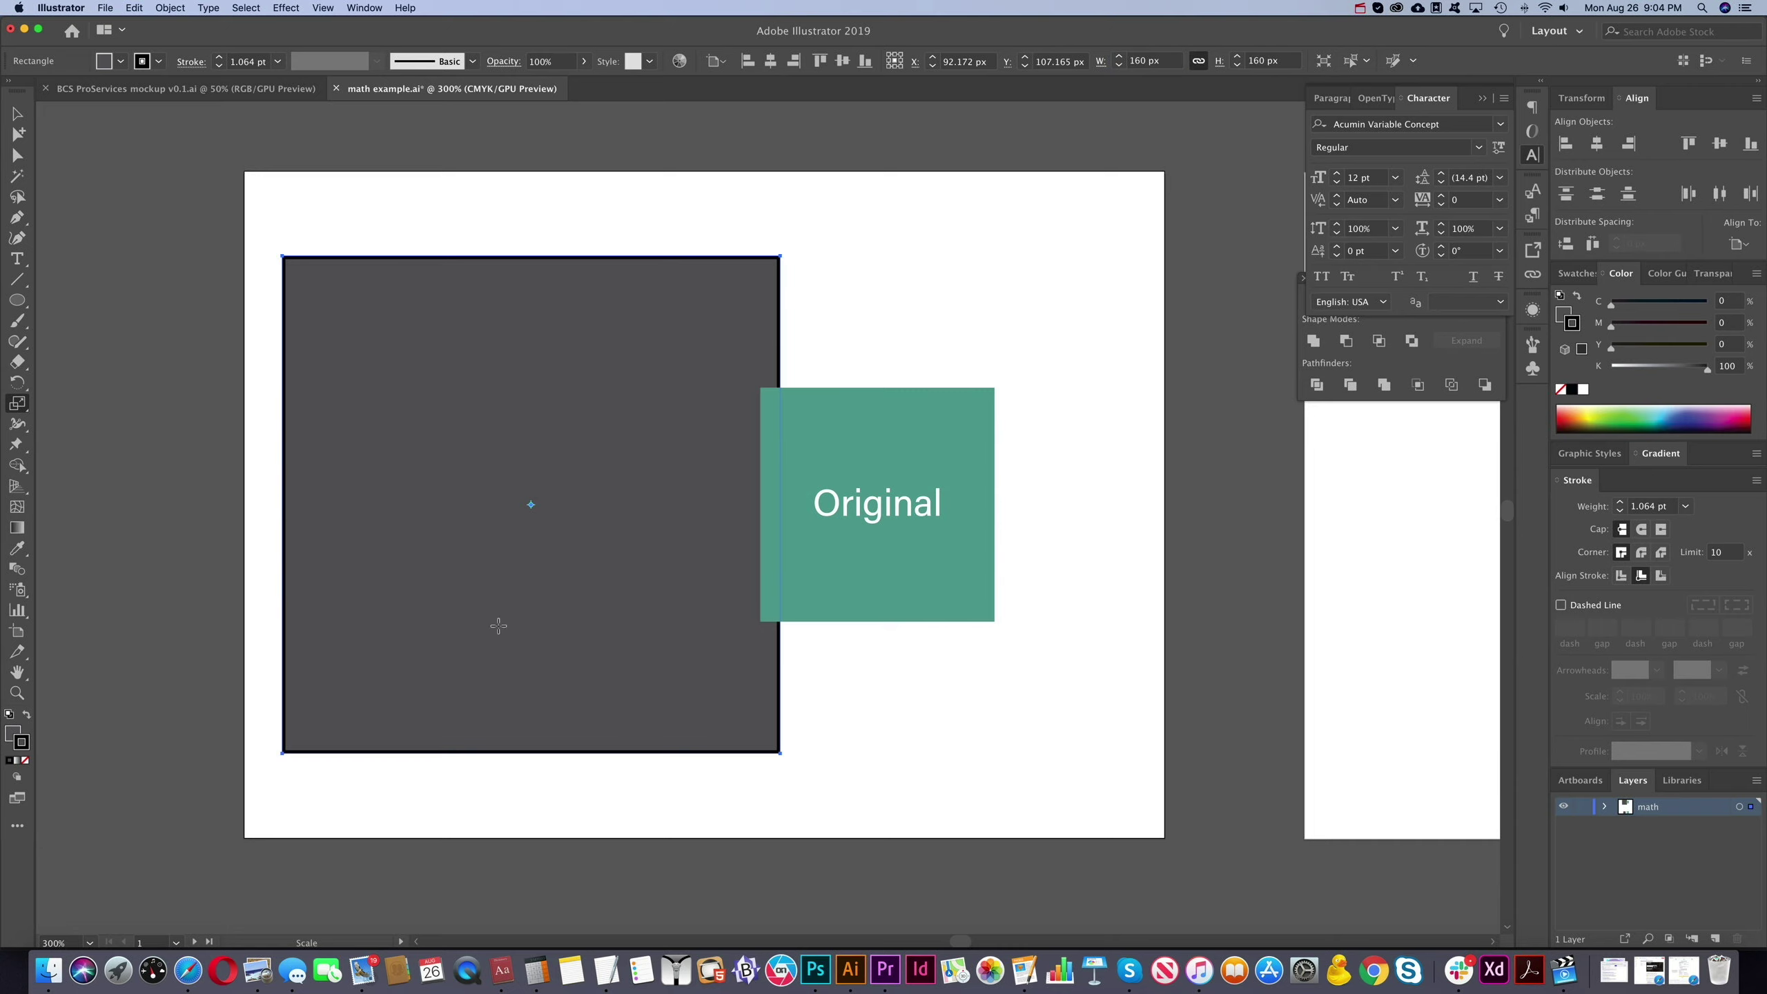
double_click(18, 405)
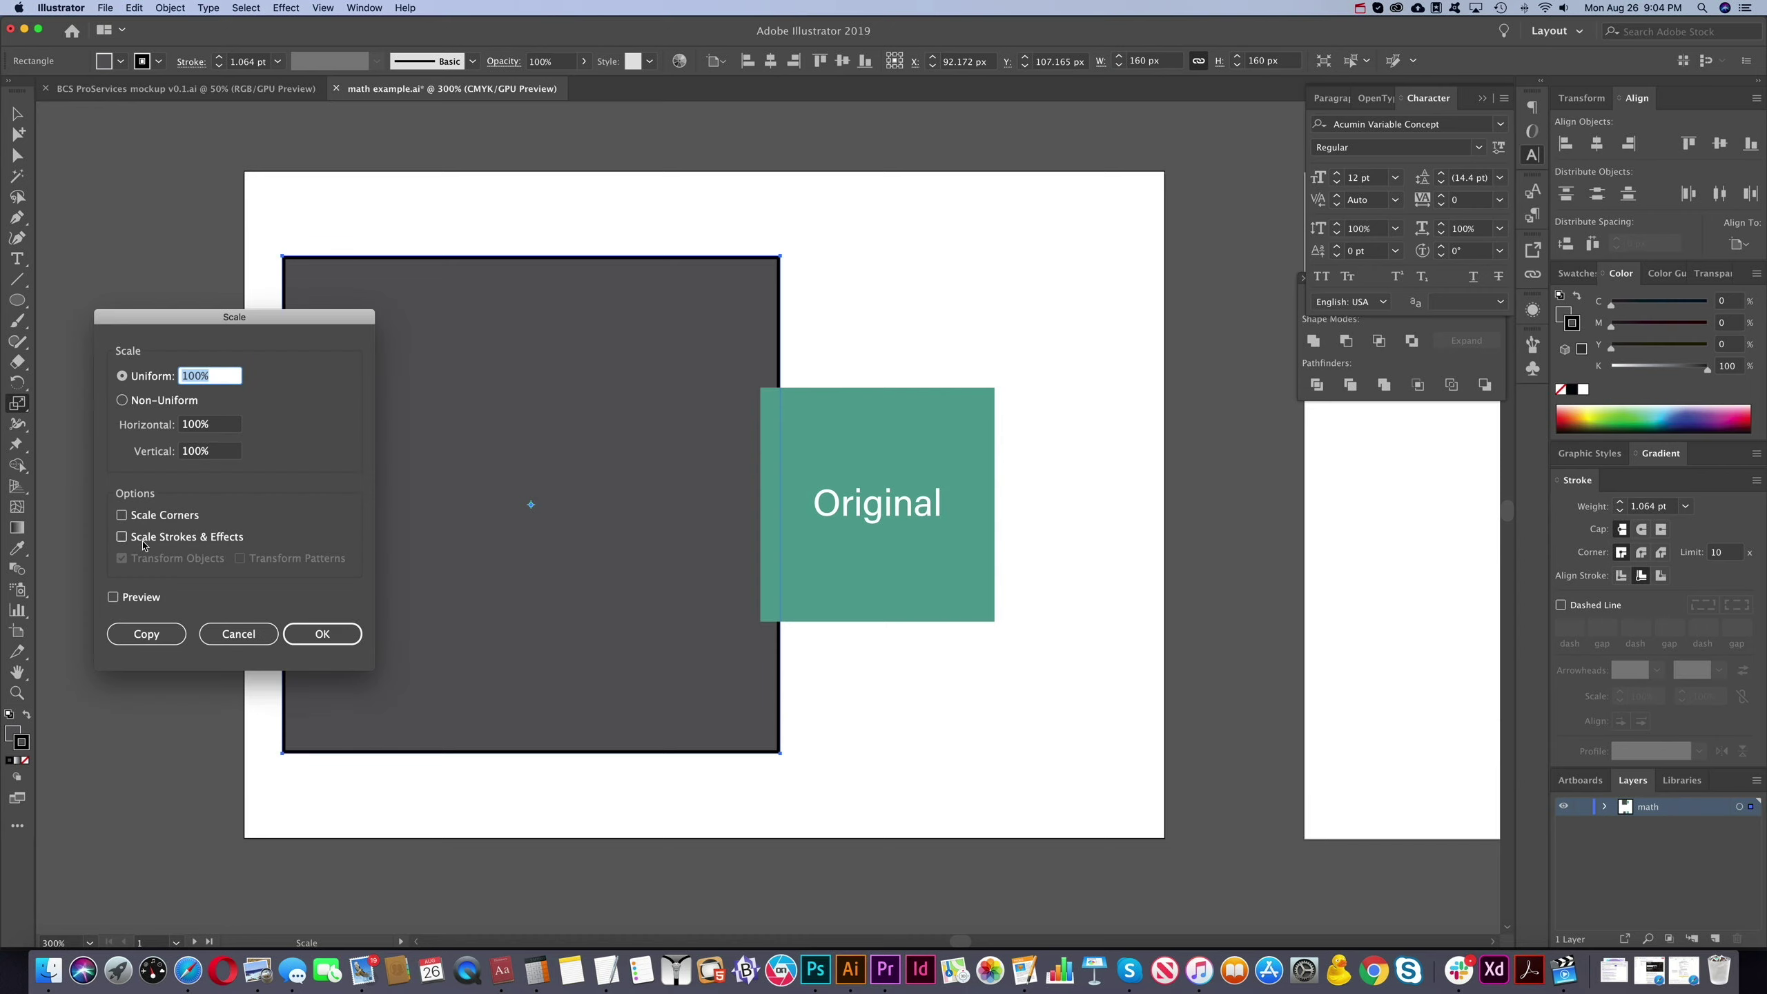
left_click(121, 537)
left_click(338, 632)
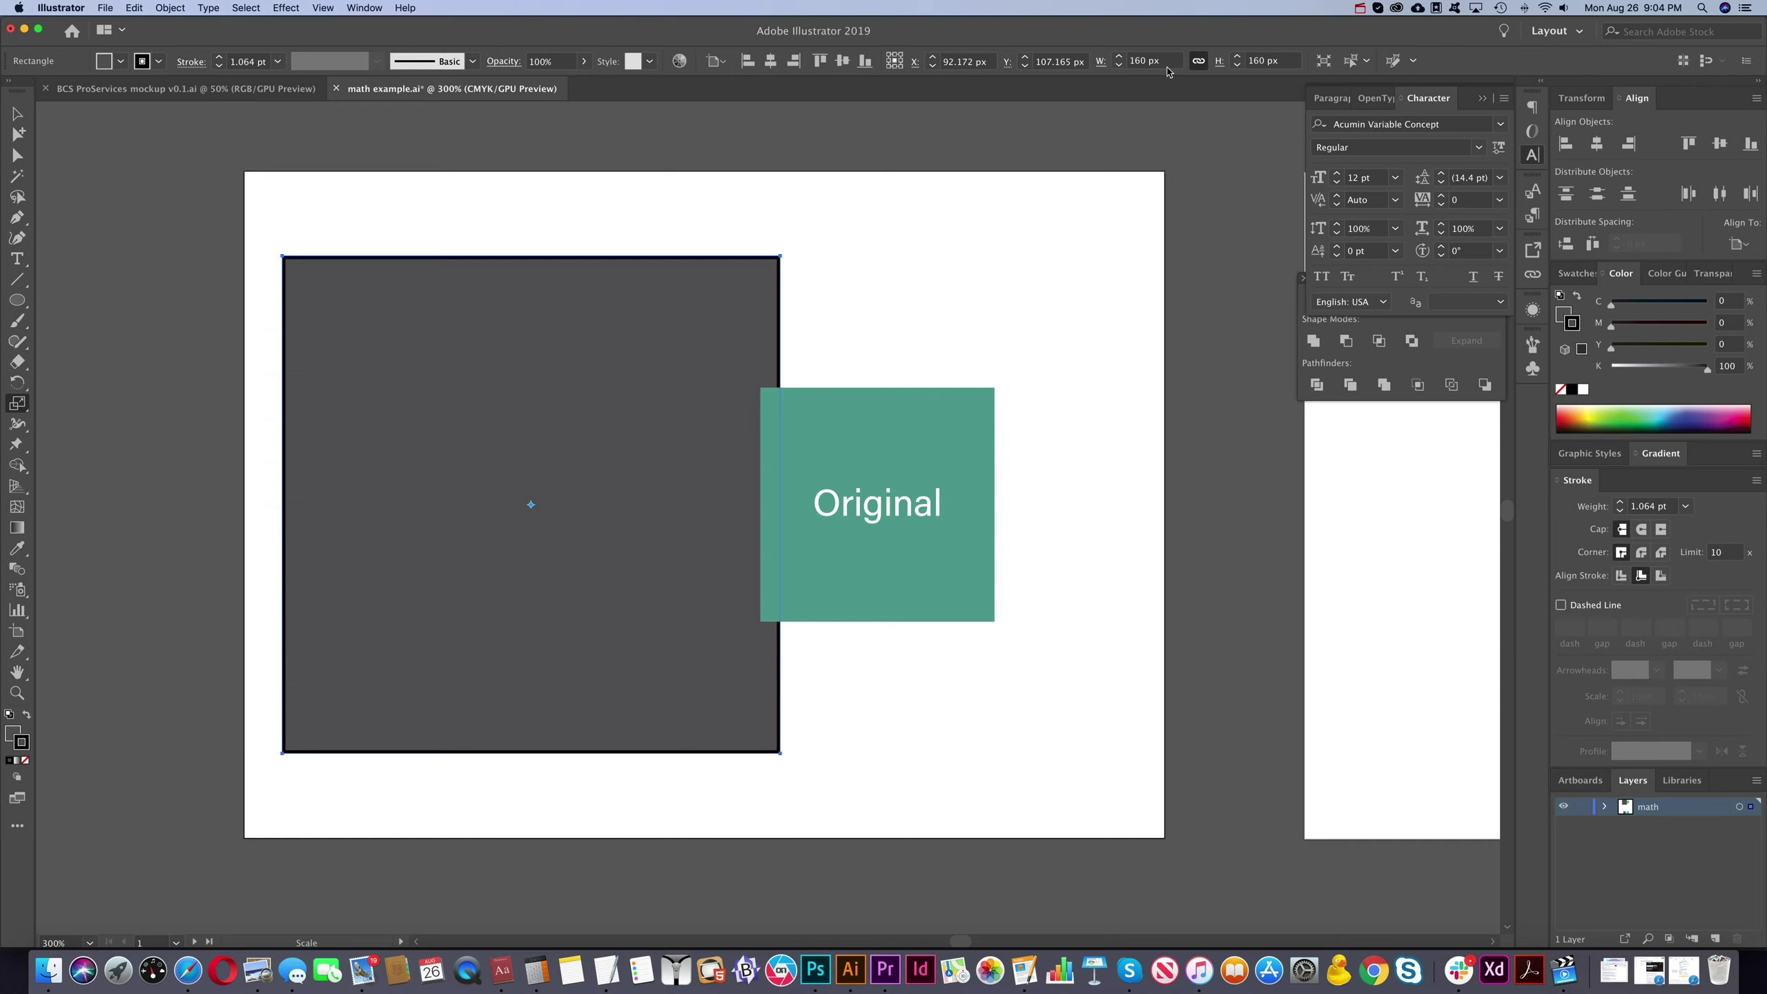
left_click(1182, 67)
key("Return")
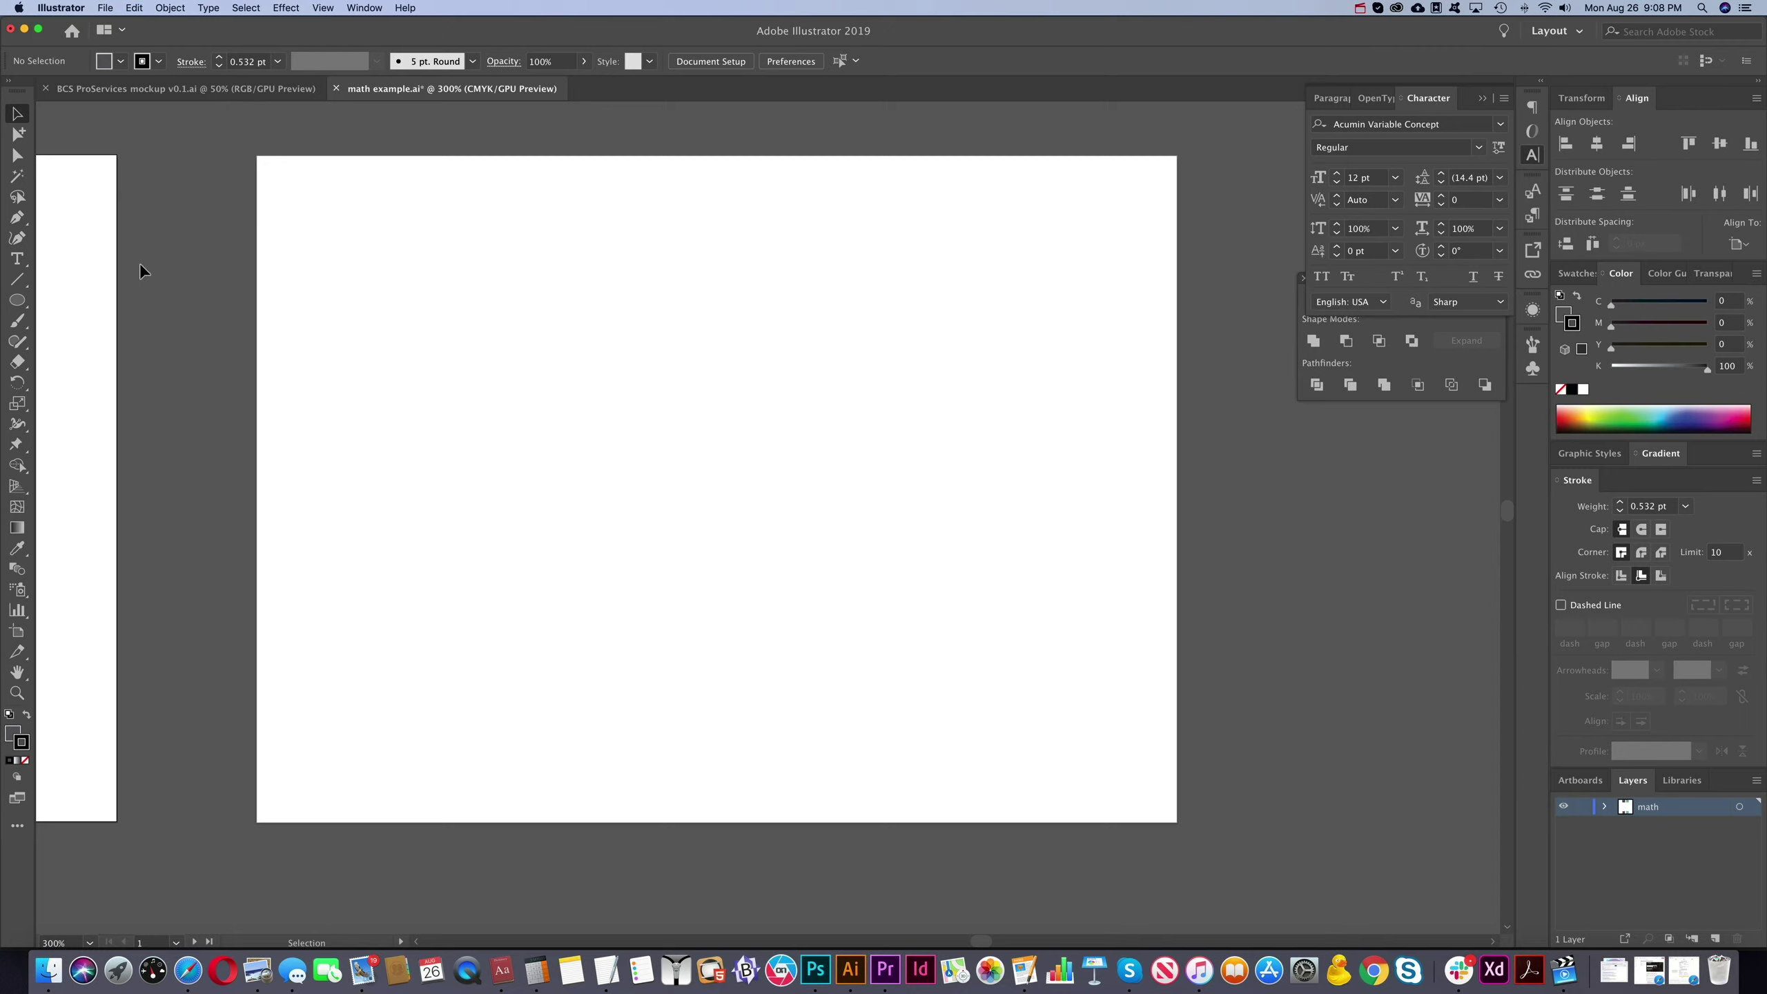
Step: Dismiss the Rotate dialog and draw a small circle on the empty artboard
double_click(17, 383)
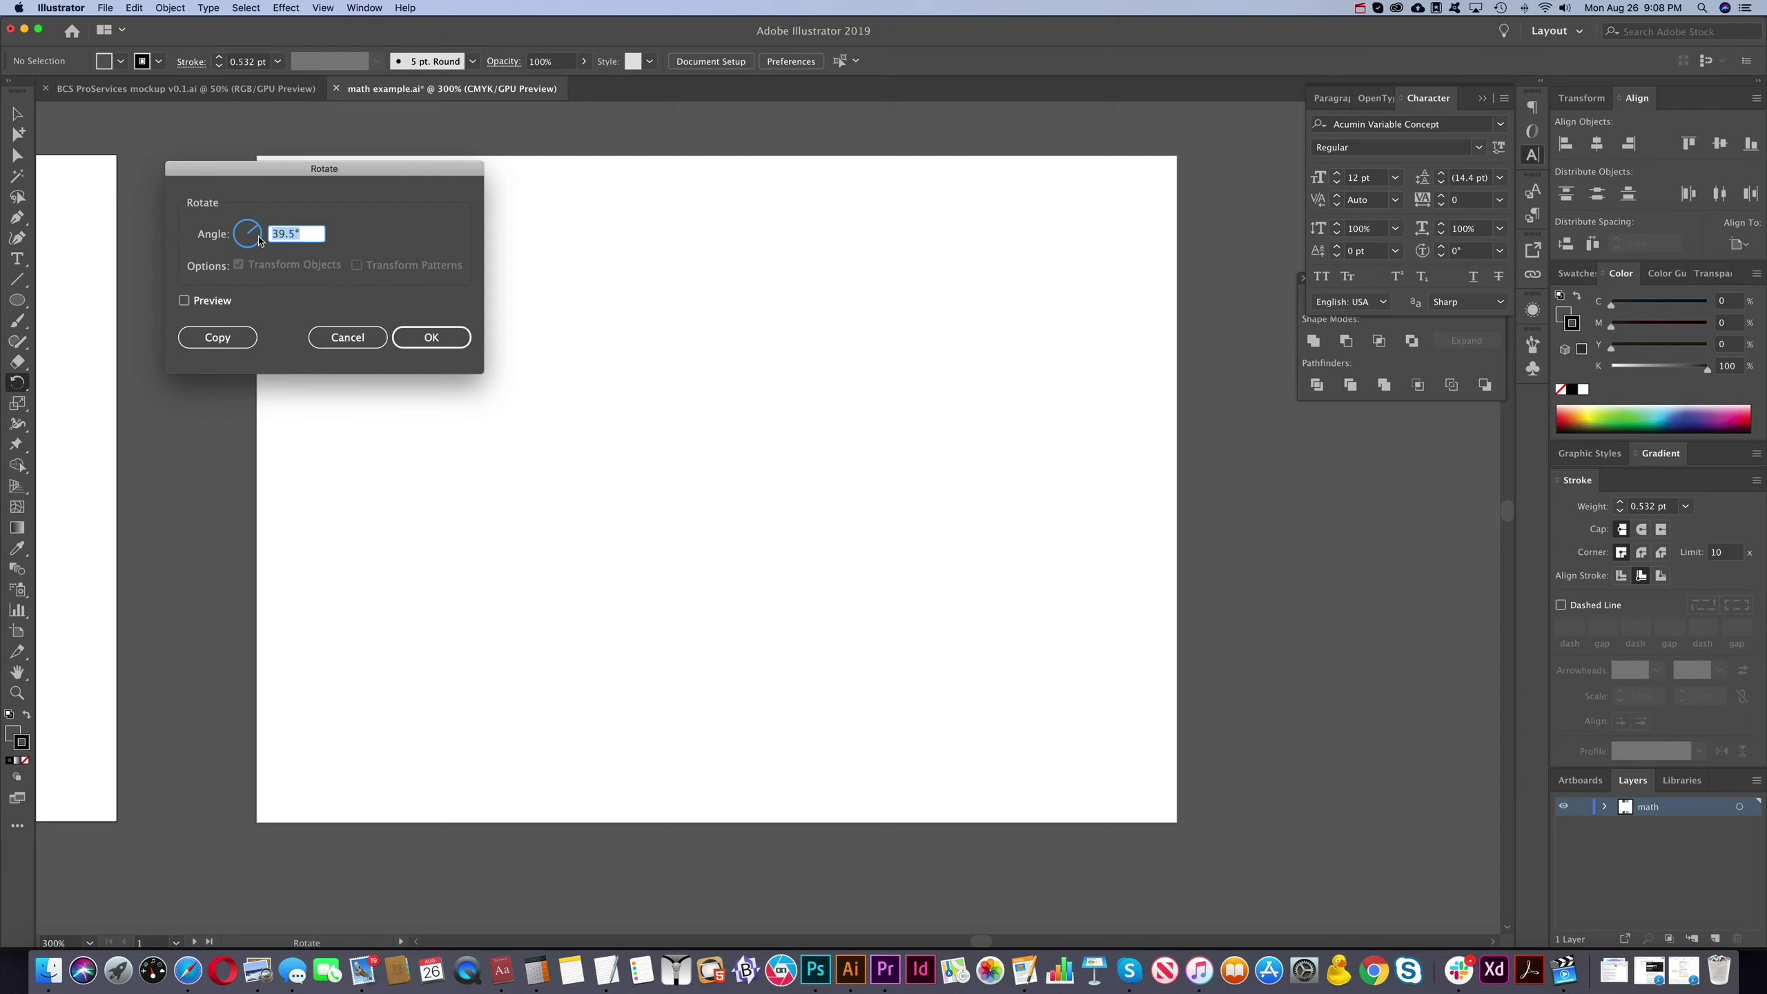
left_click(362, 337)
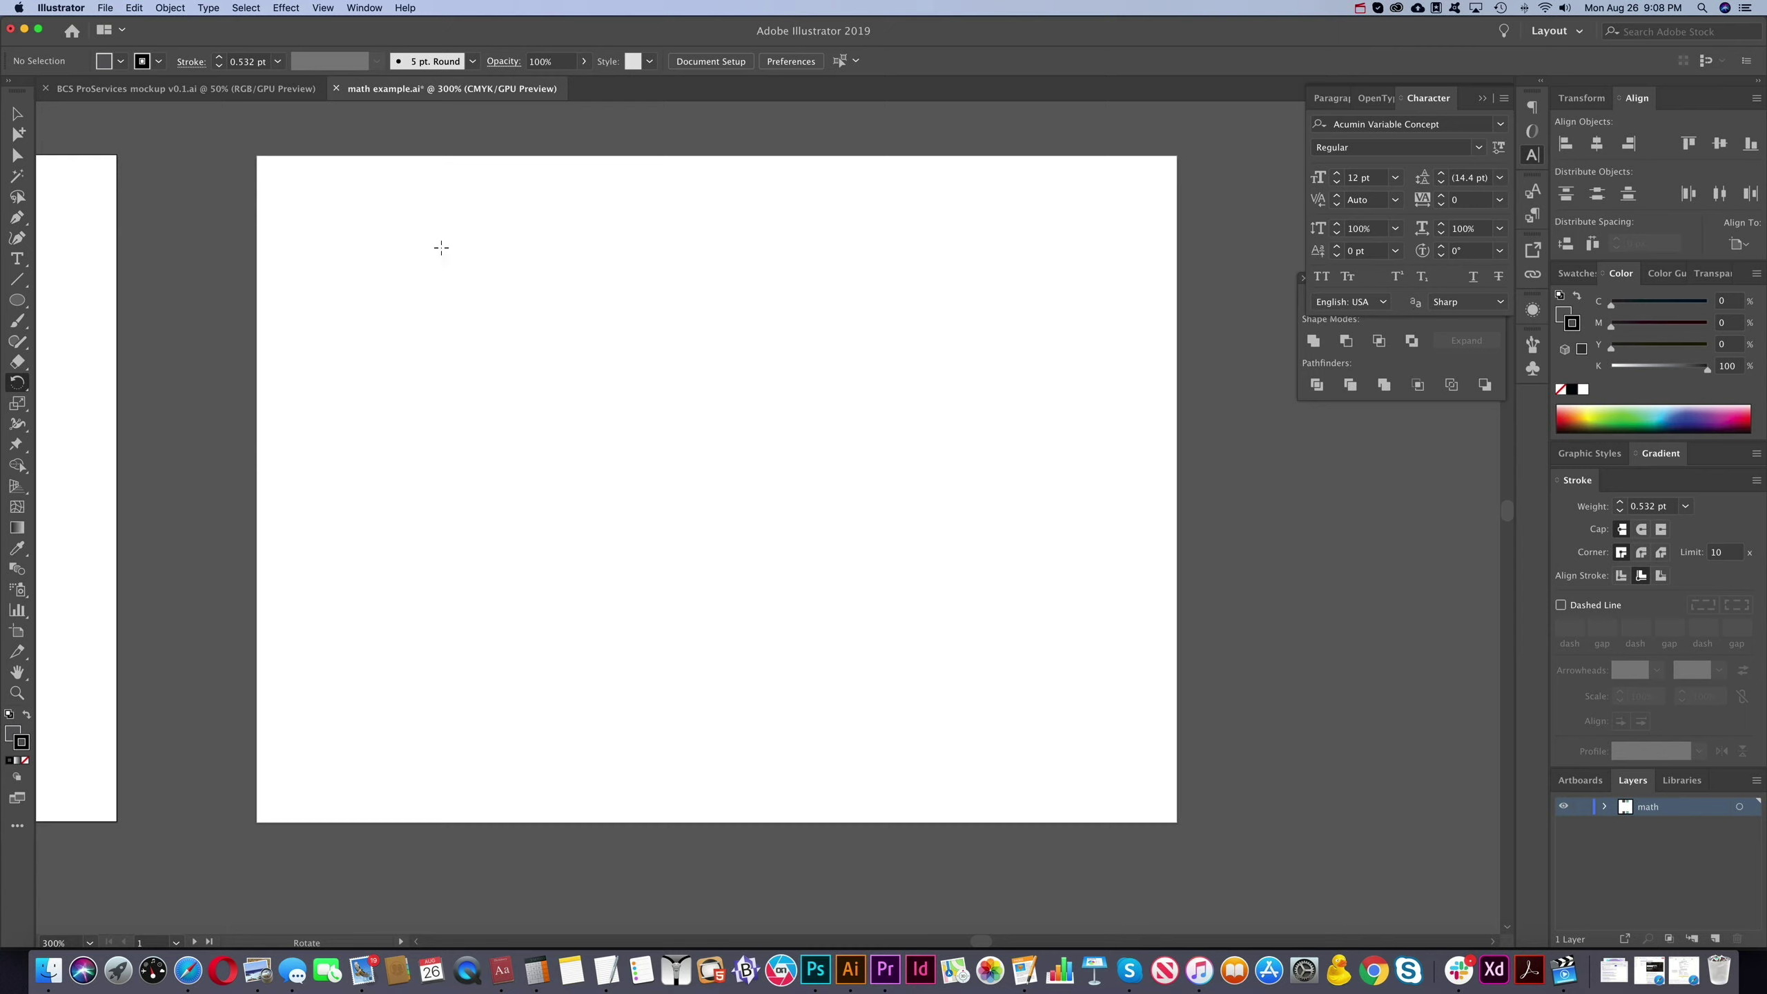
left_click(17, 300)
left_click_drag(661, 440, 726, 576)
Step: Place a copy of the circle directly below it and group the two circles
left_click(17, 114)
key("super+a")
key("a")
key("super+g")
Step: Open the Rotate dialog for the circle pair, enter a trial angle, and turn on Preview
key("v")
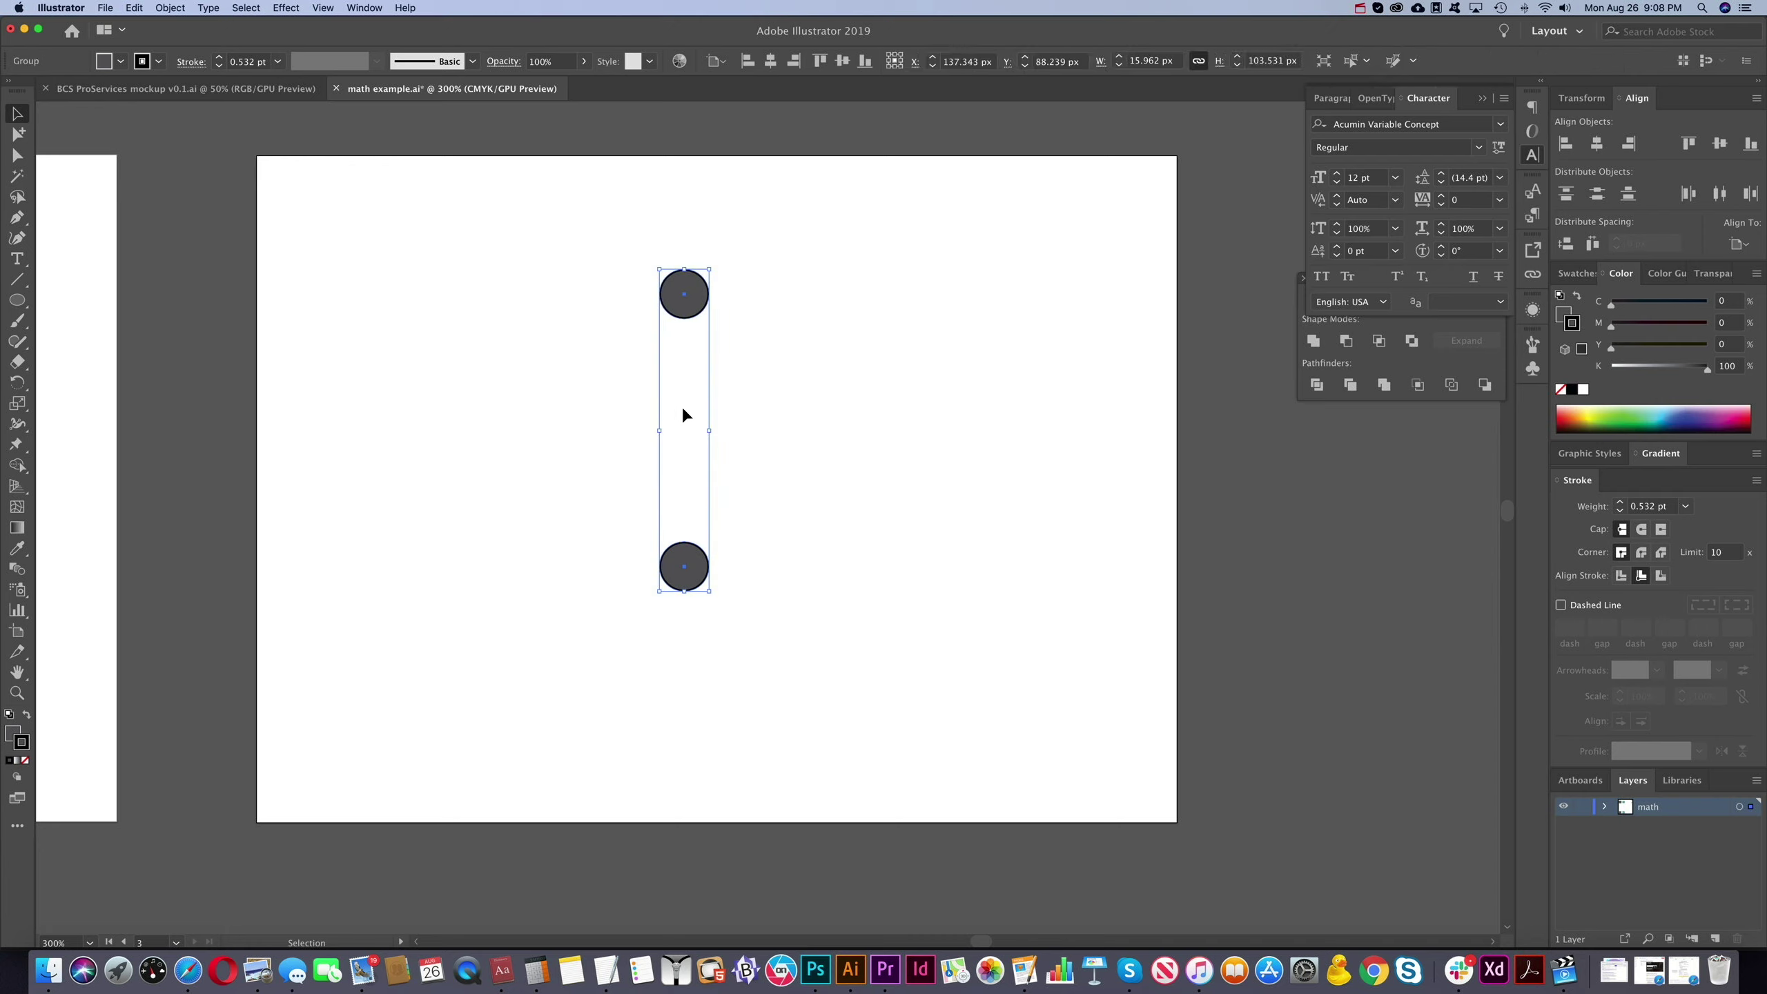
left_click(17, 383)
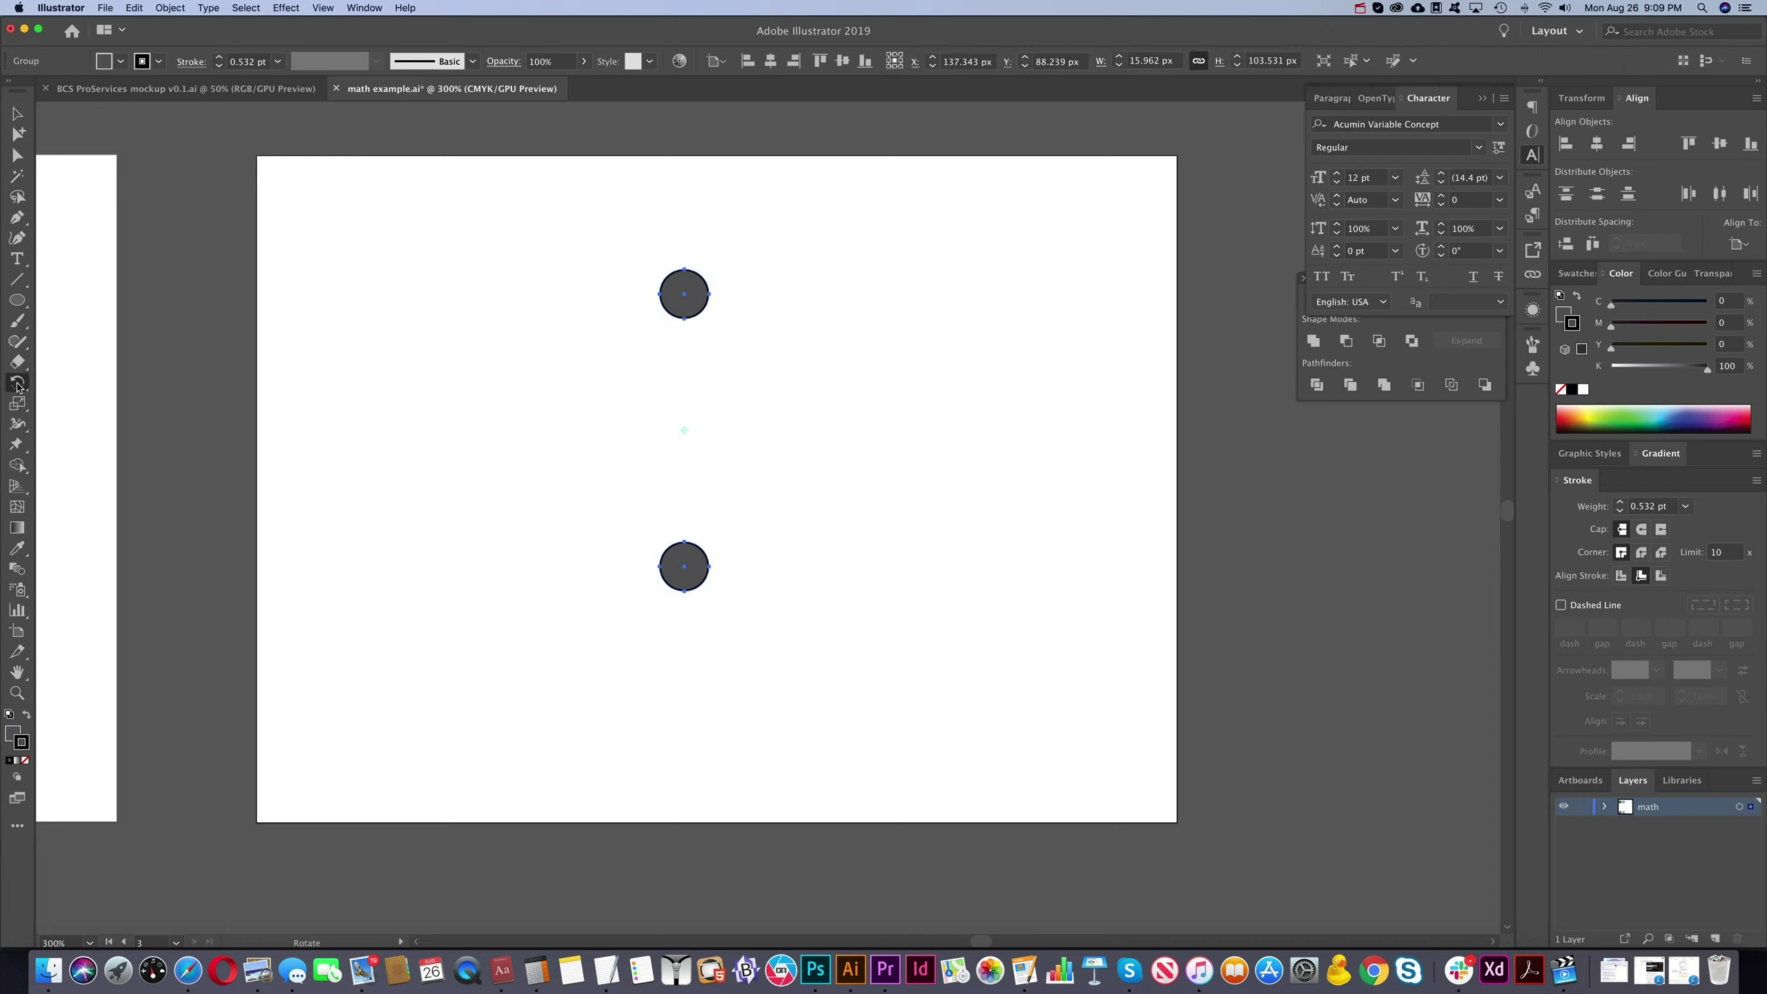
double_click(17, 383)
left_click_drag(319, 171, 319, 248)
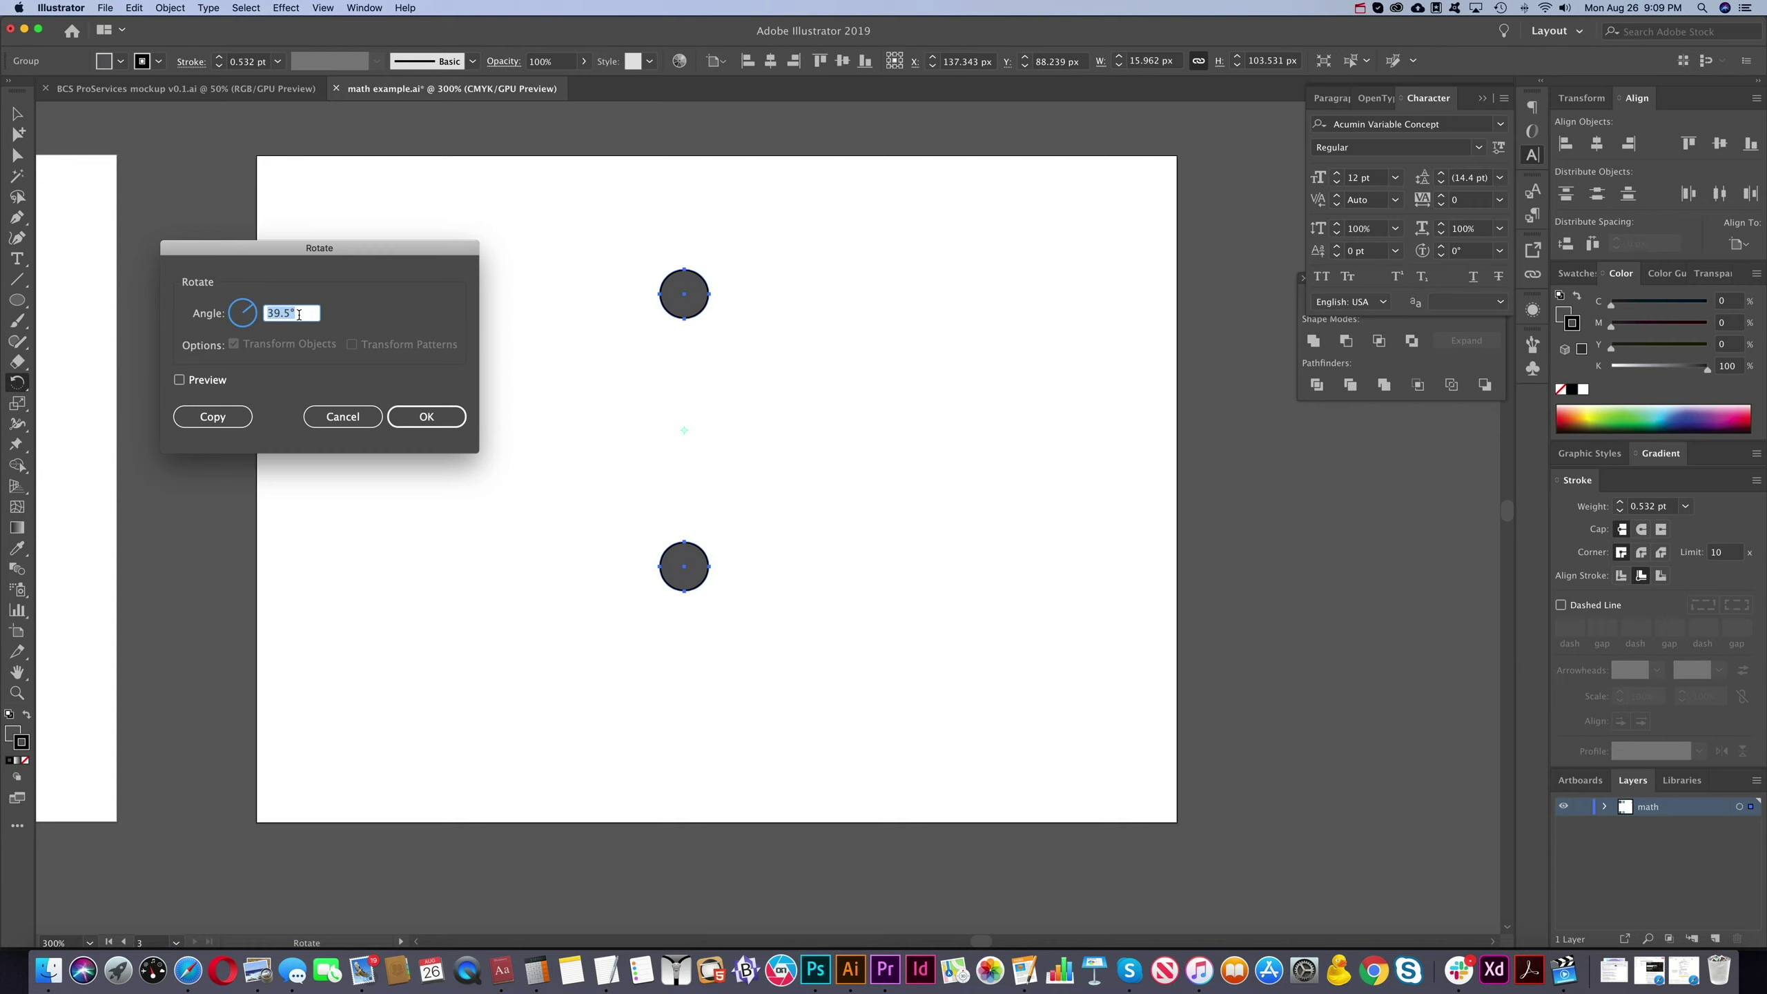
type("360/8")
key("Tab")
left_click(179, 380)
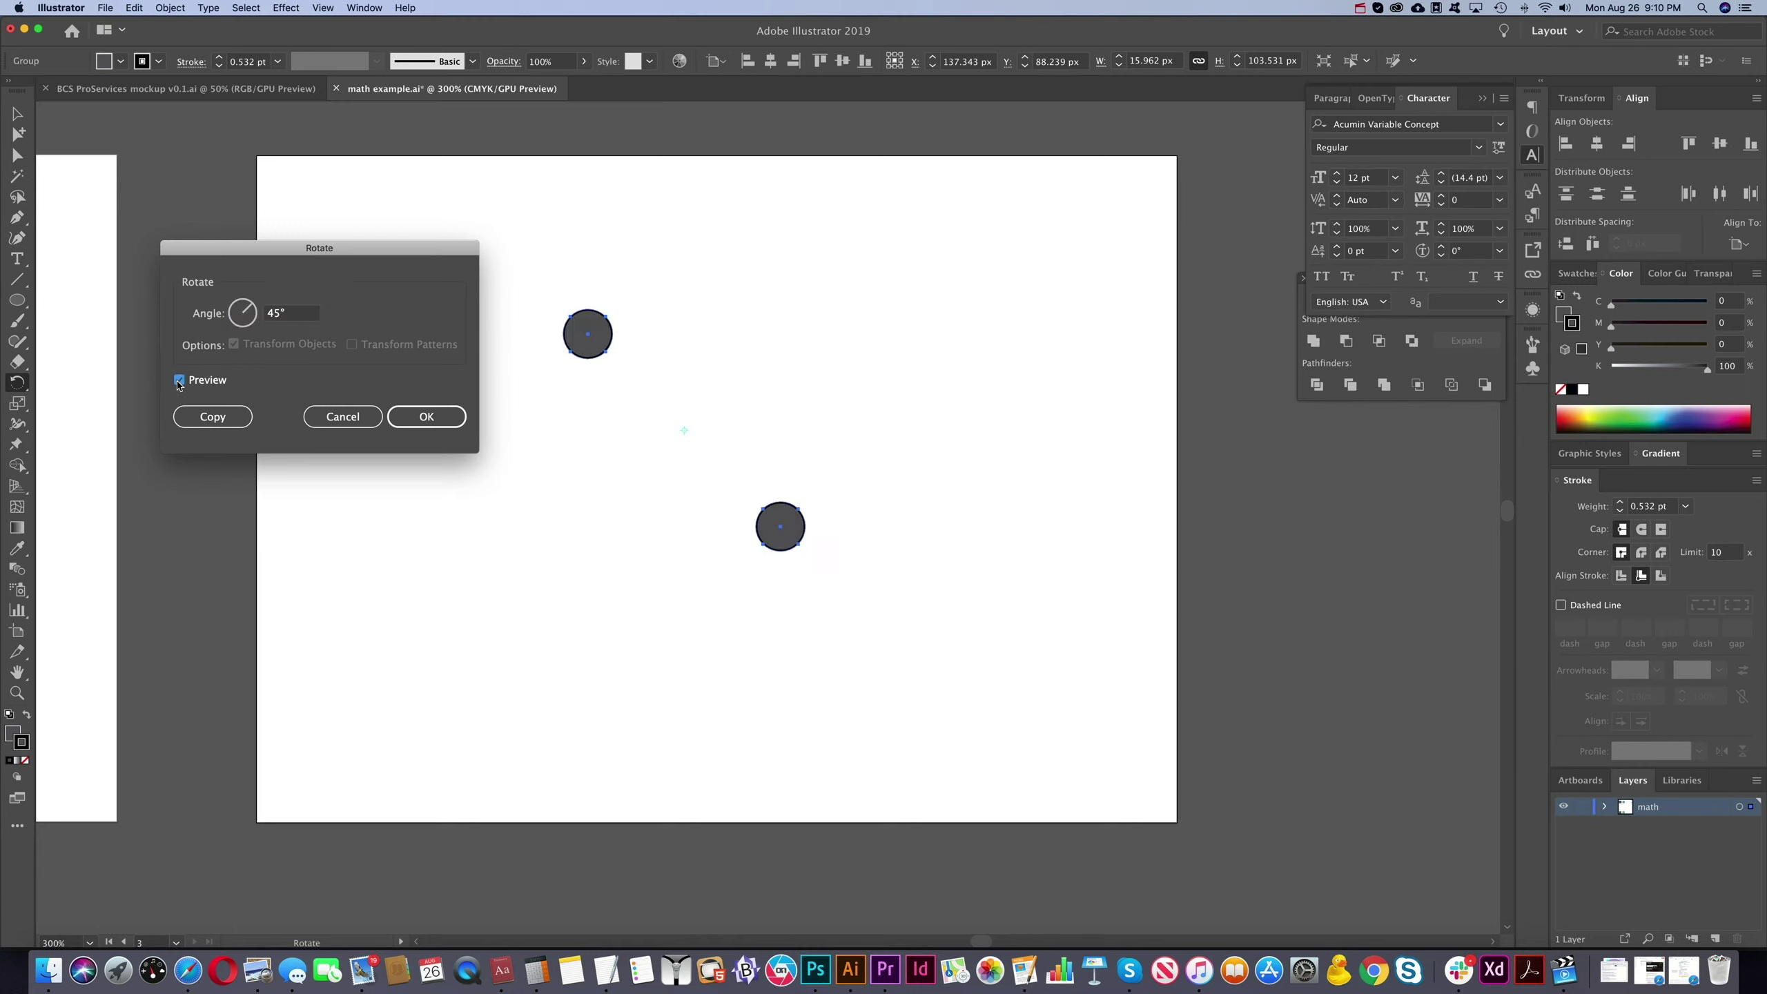
Step: Set the rotation angle to 360/12 (30°) and add a rotated copy of the pair
double_click(277, 320)
type("360/12")
left_click(180, 380)
left_click(179, 380)
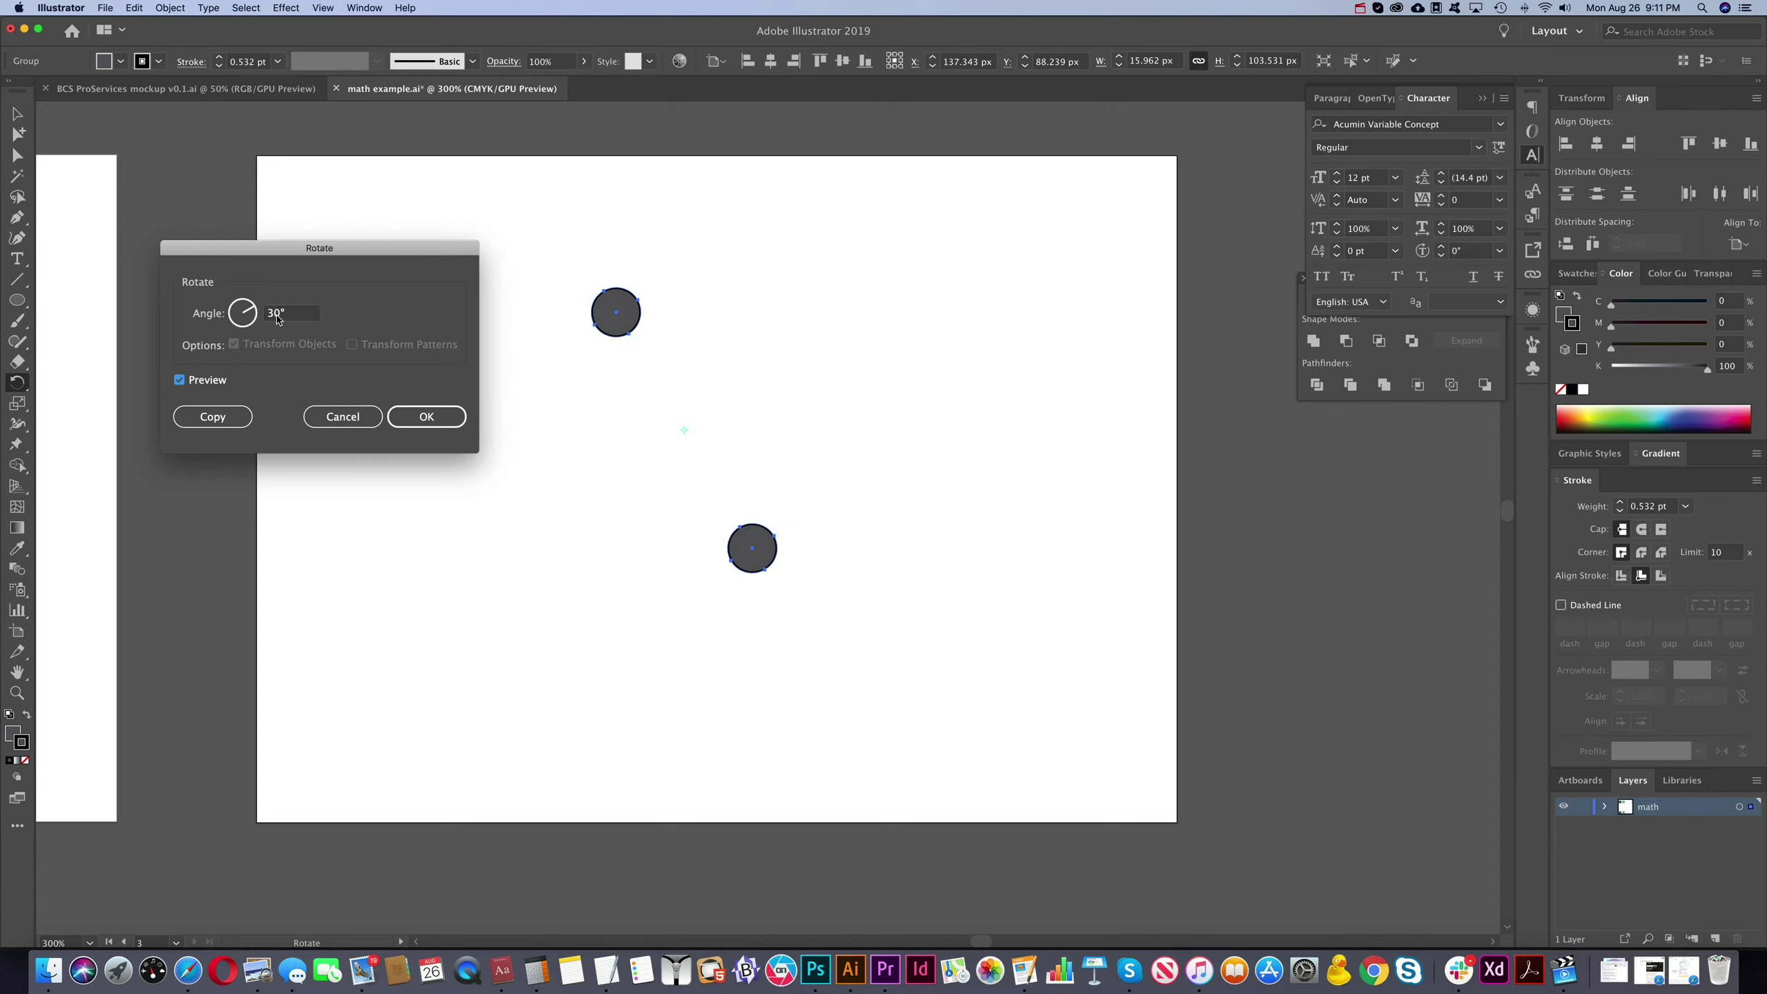
left_click(212, 417)
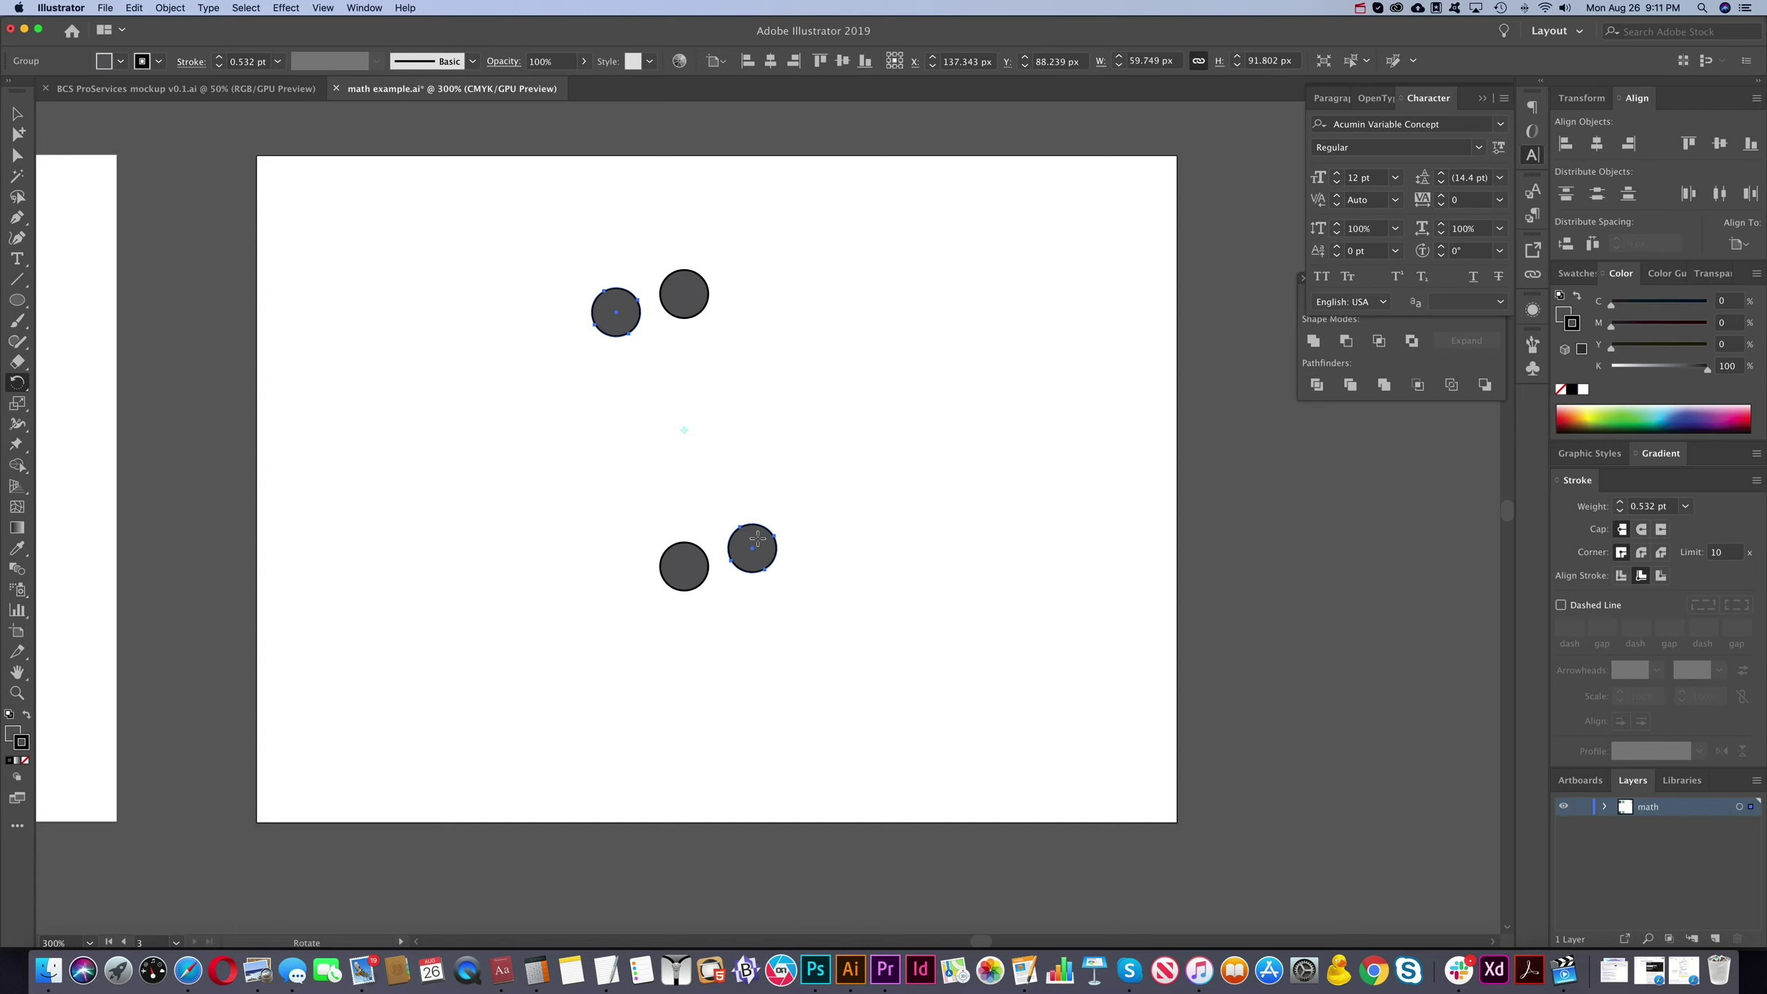
Step: Repeat the rotate-copy to close the ring of 12 circles, then delete the ring
key("super")
key("super+d")
key("super+d")
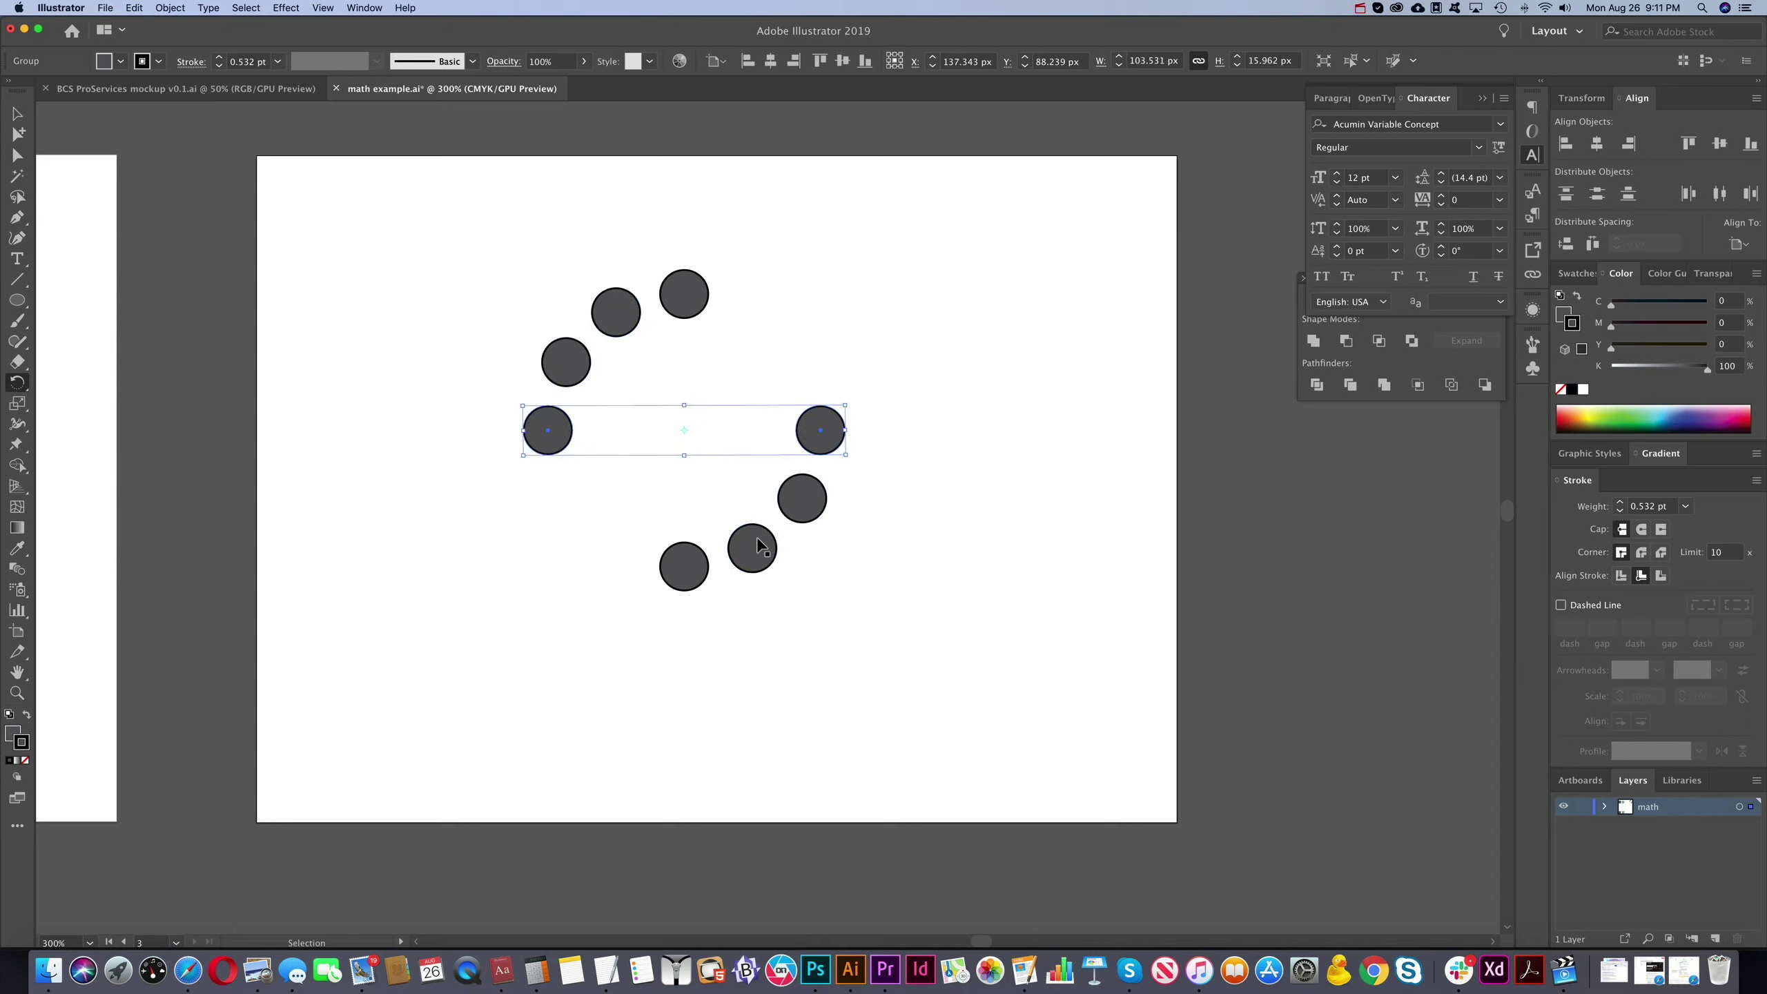
key("super+d")
key("super+d")
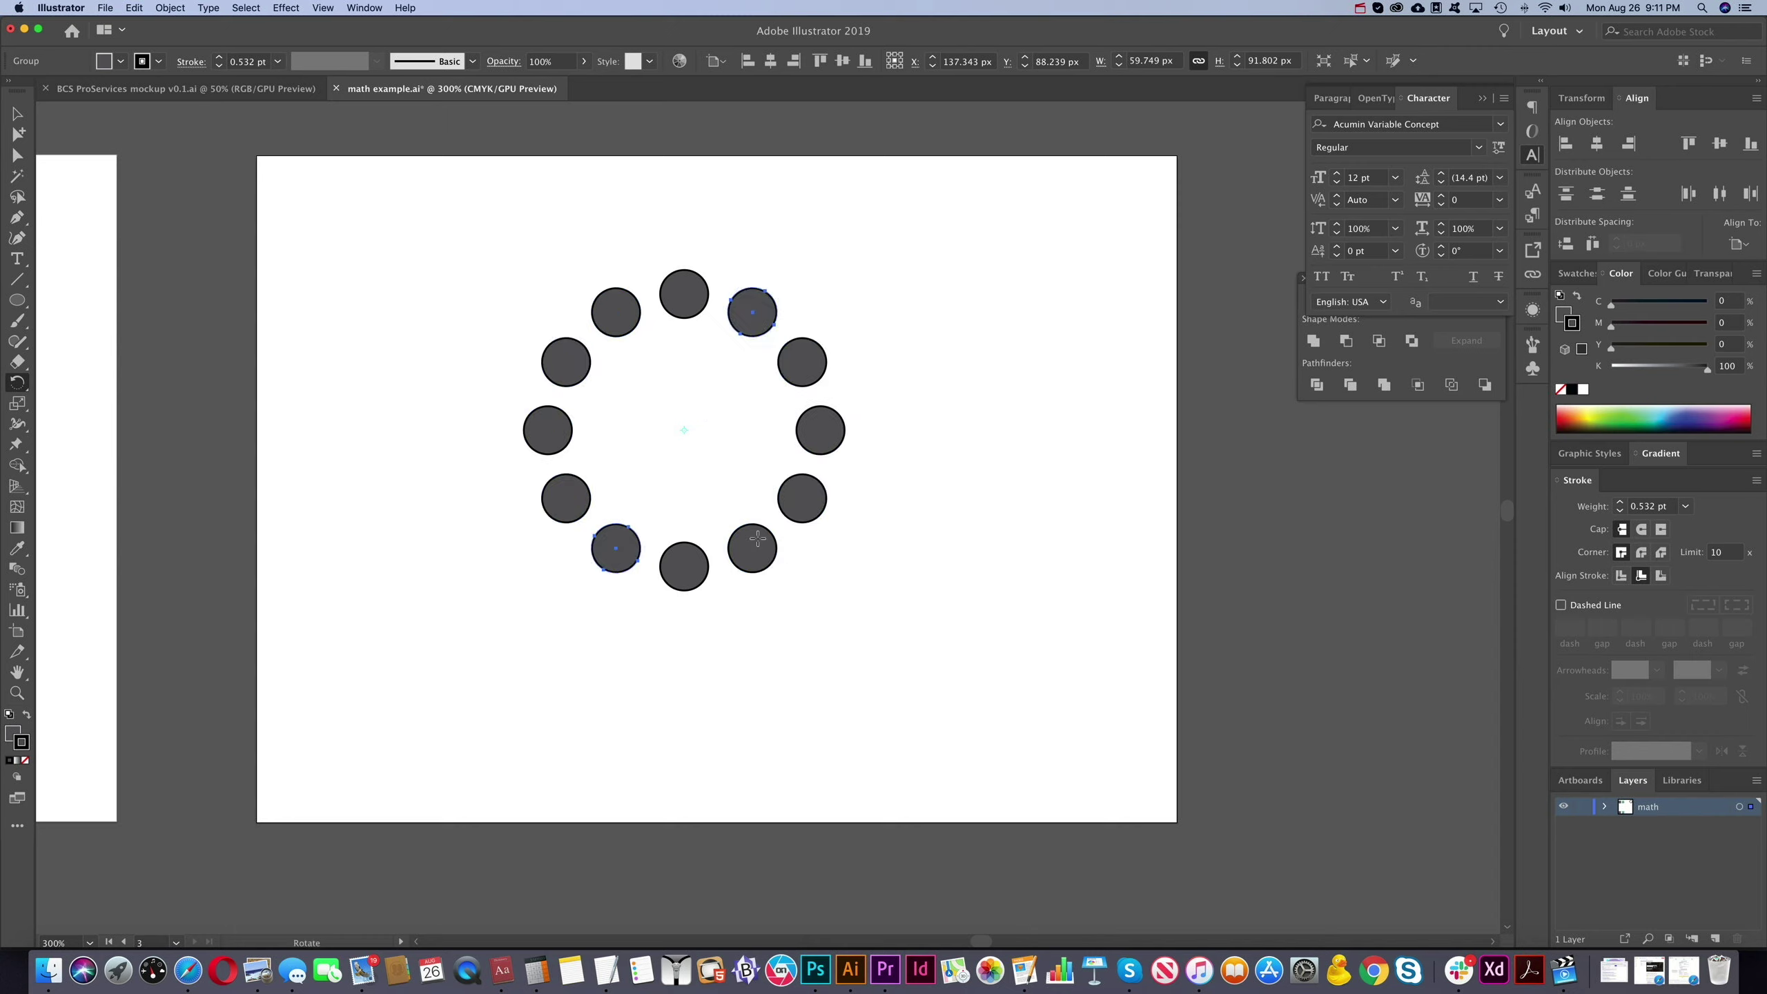
key("r")
key("Delete")
Step: Place 'Lorem ipsum' placeholder text and enlarge it from 12 pt to 36 pt using 12 pt*3
left_click(17, 258)
left_click(627, 400)
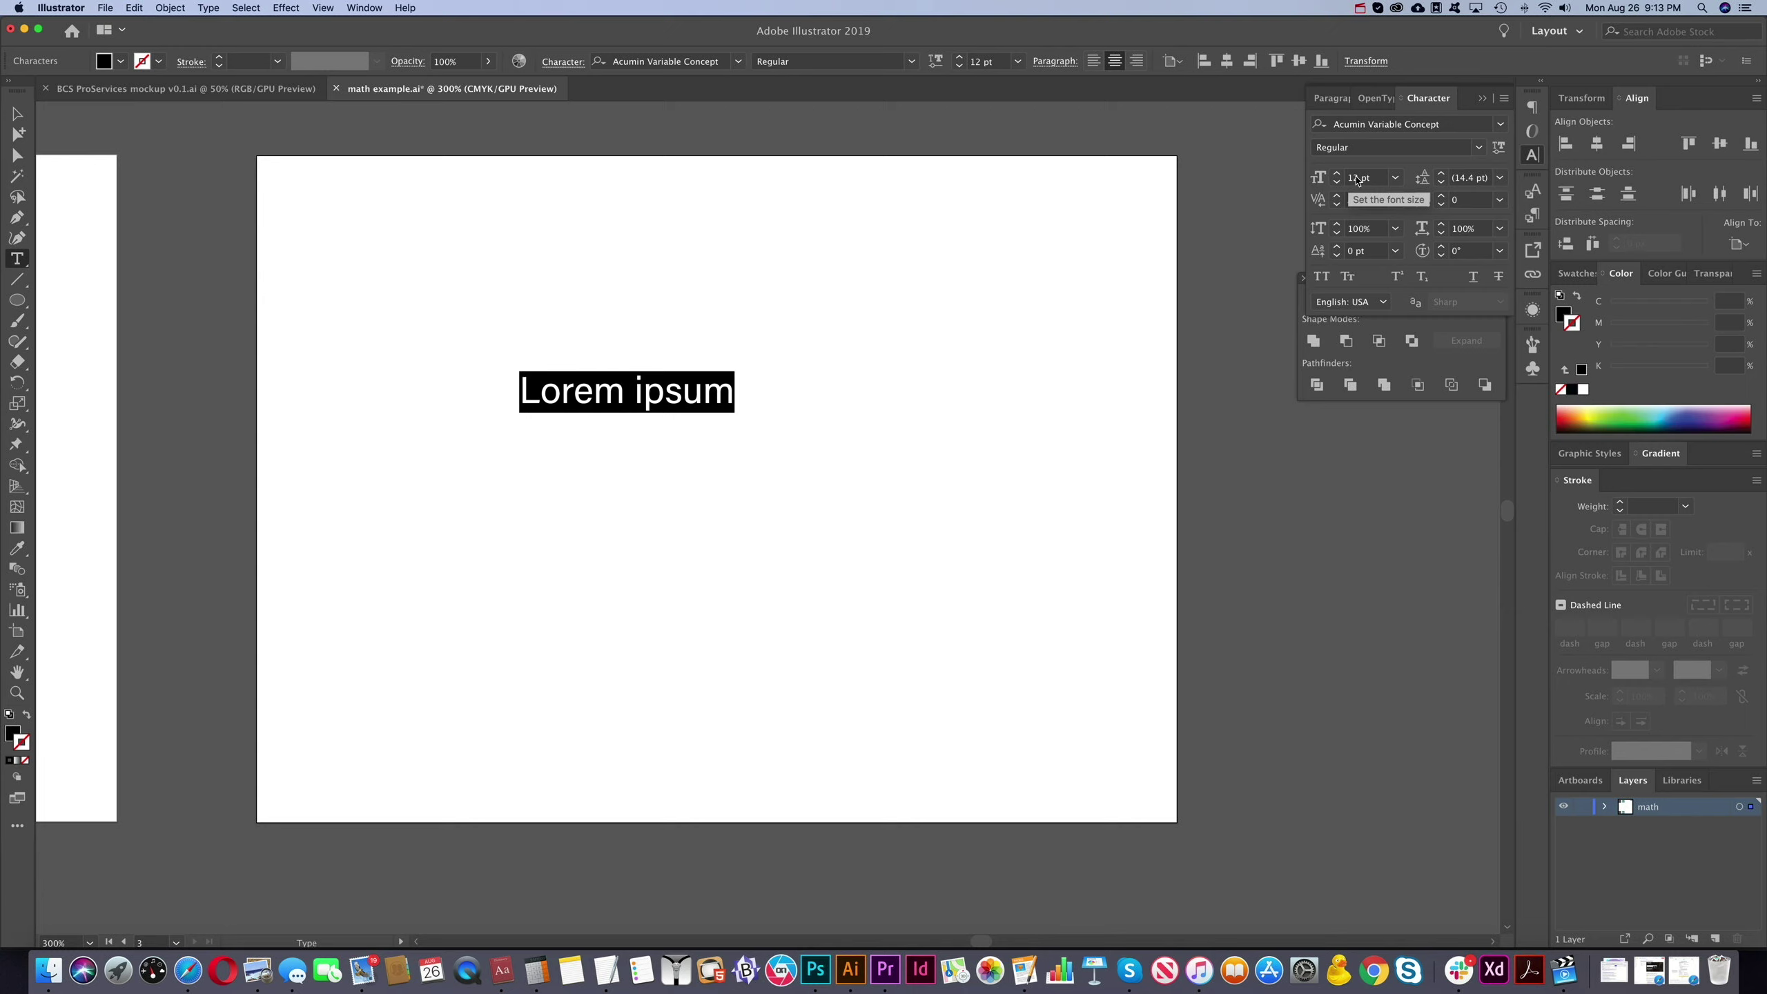
left_click(998, 62)
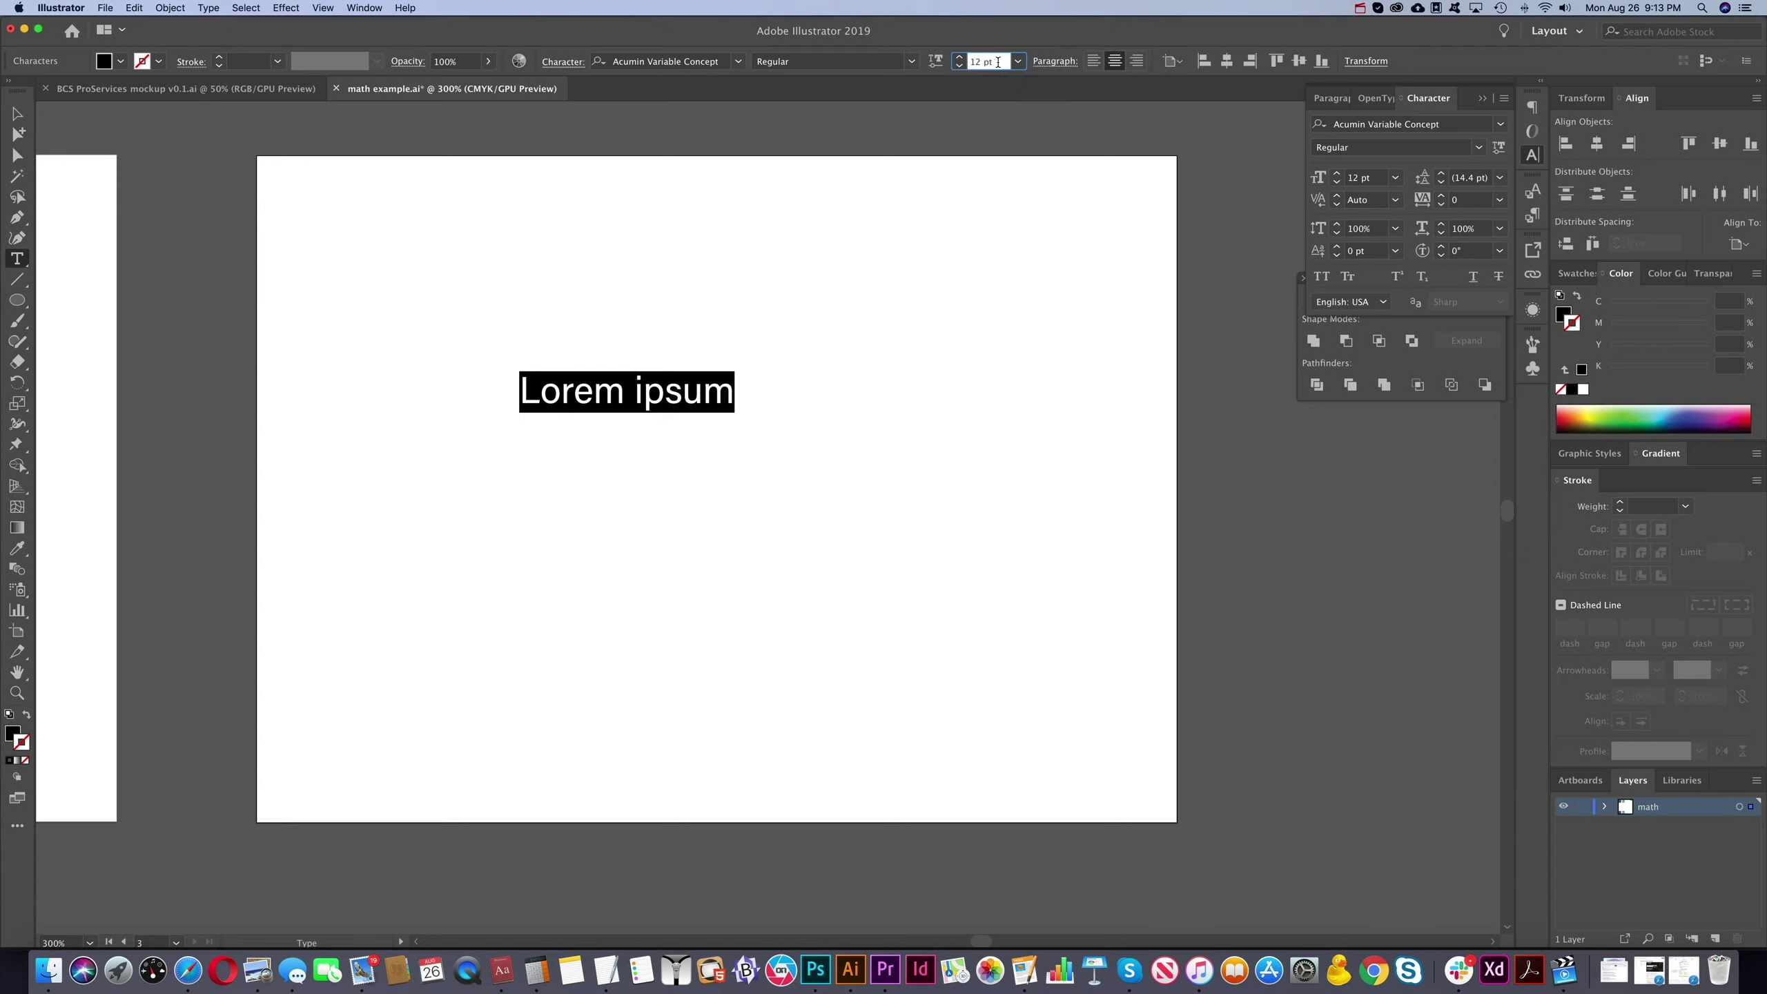
type("*3")
key("Return")
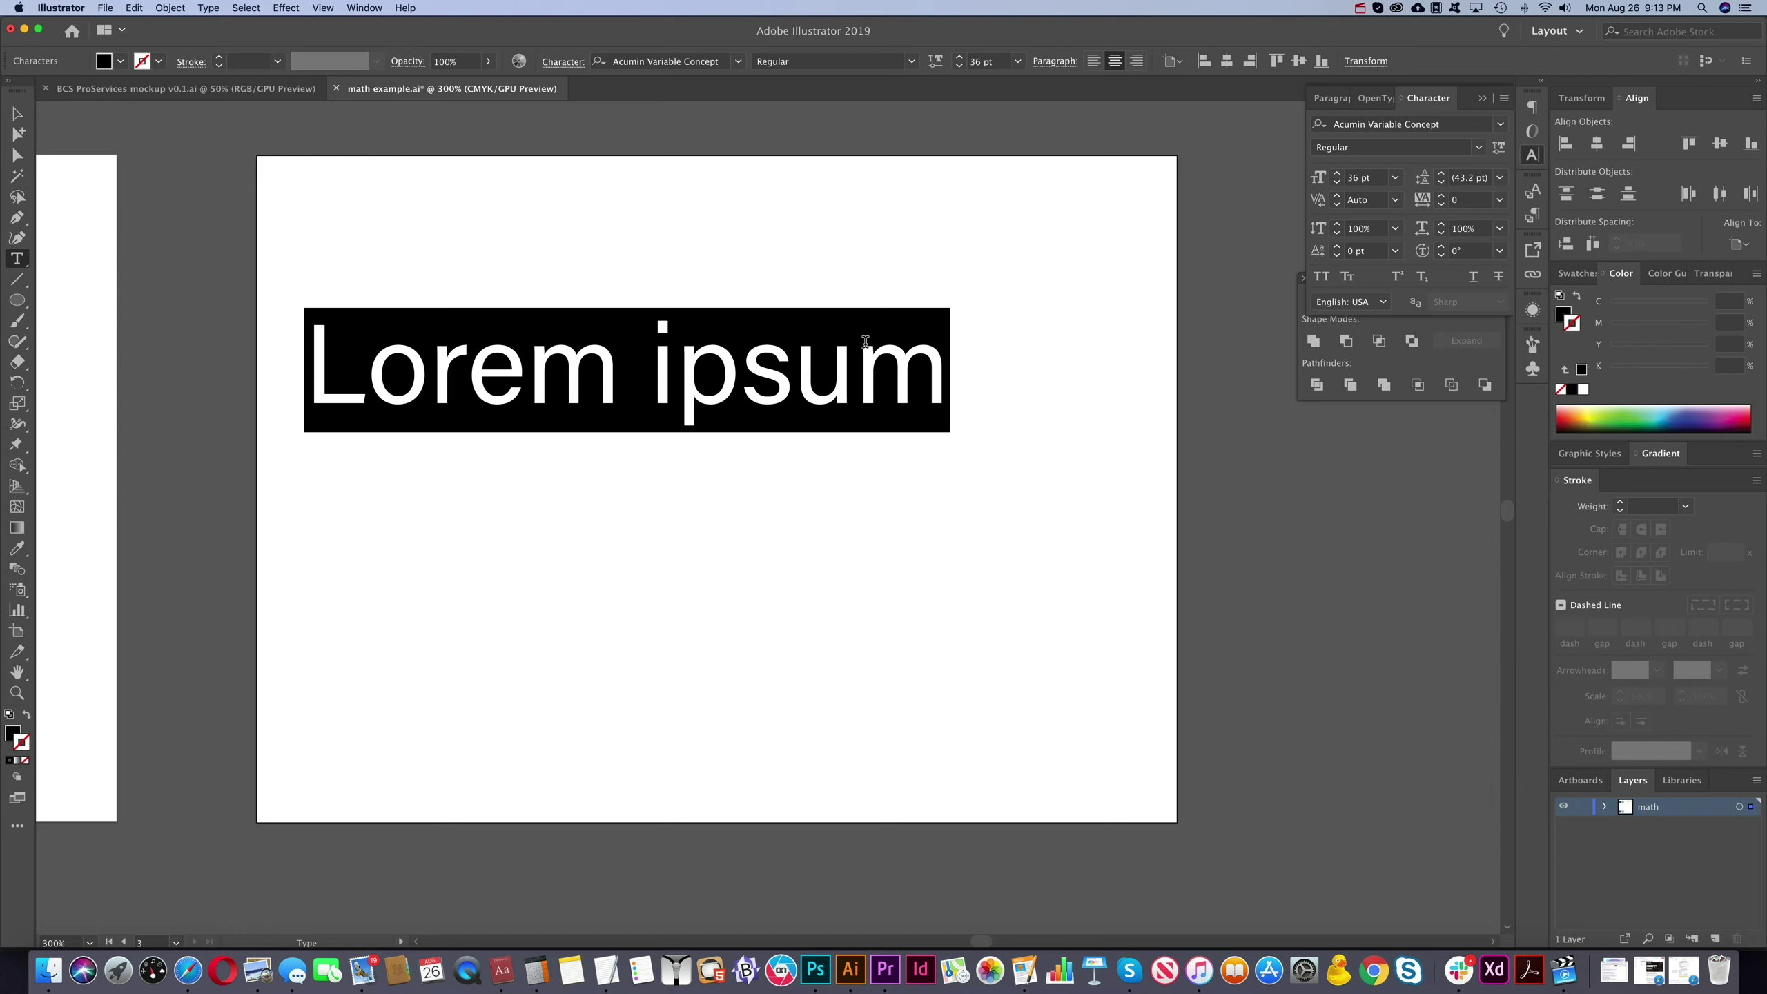
Step: Draw a circle below the text and raise its stroke weight from 2 pt to 8 pt
key("super+shift+a")
key("l")
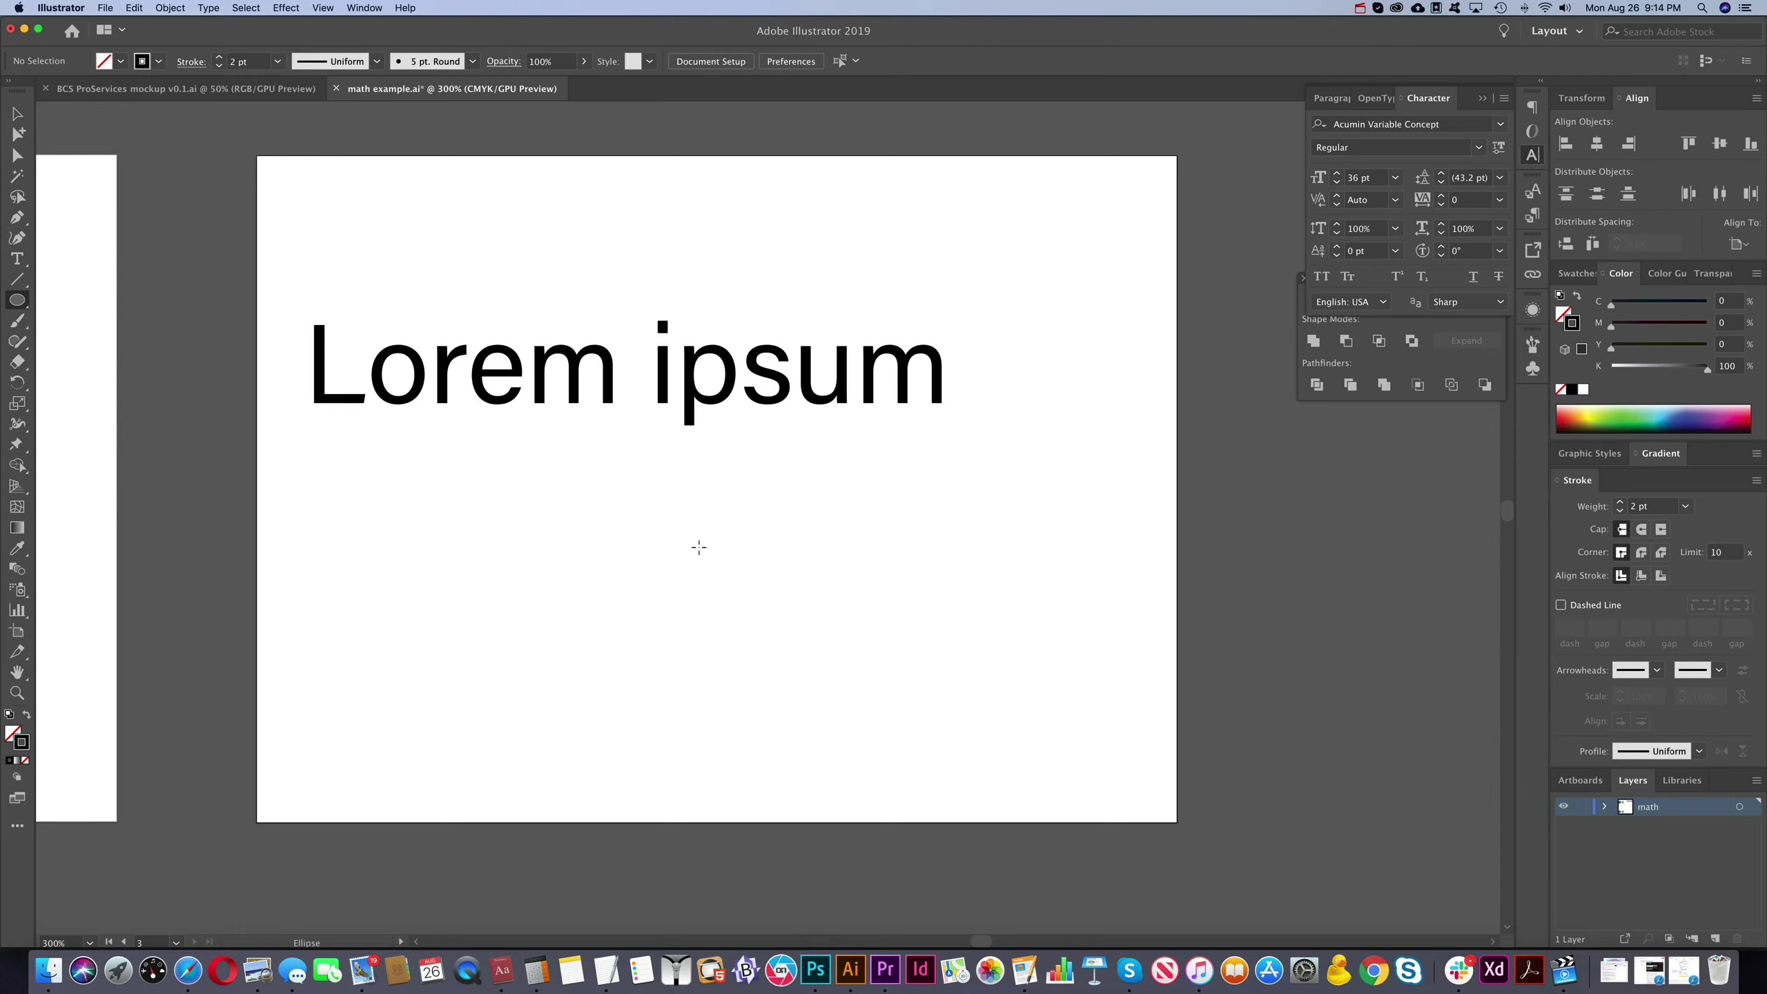
left_click_drag(601, 499, 809, 681)
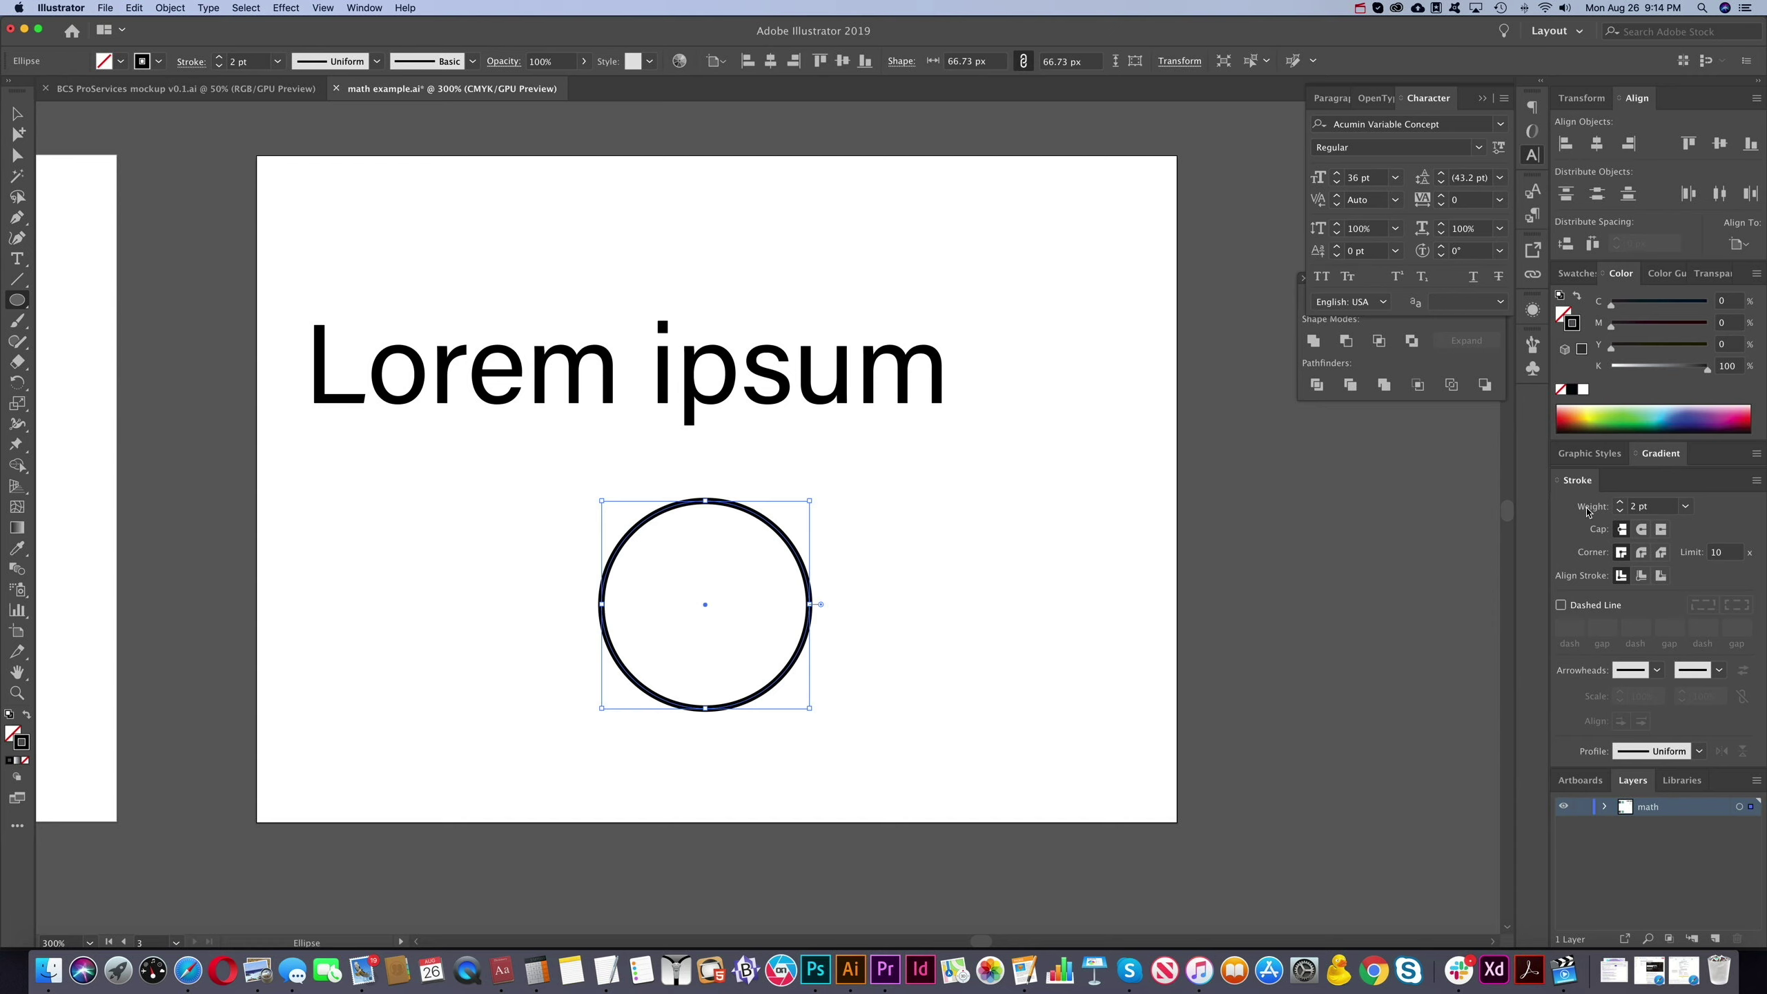
left_click(1662, 507)
key("Return")
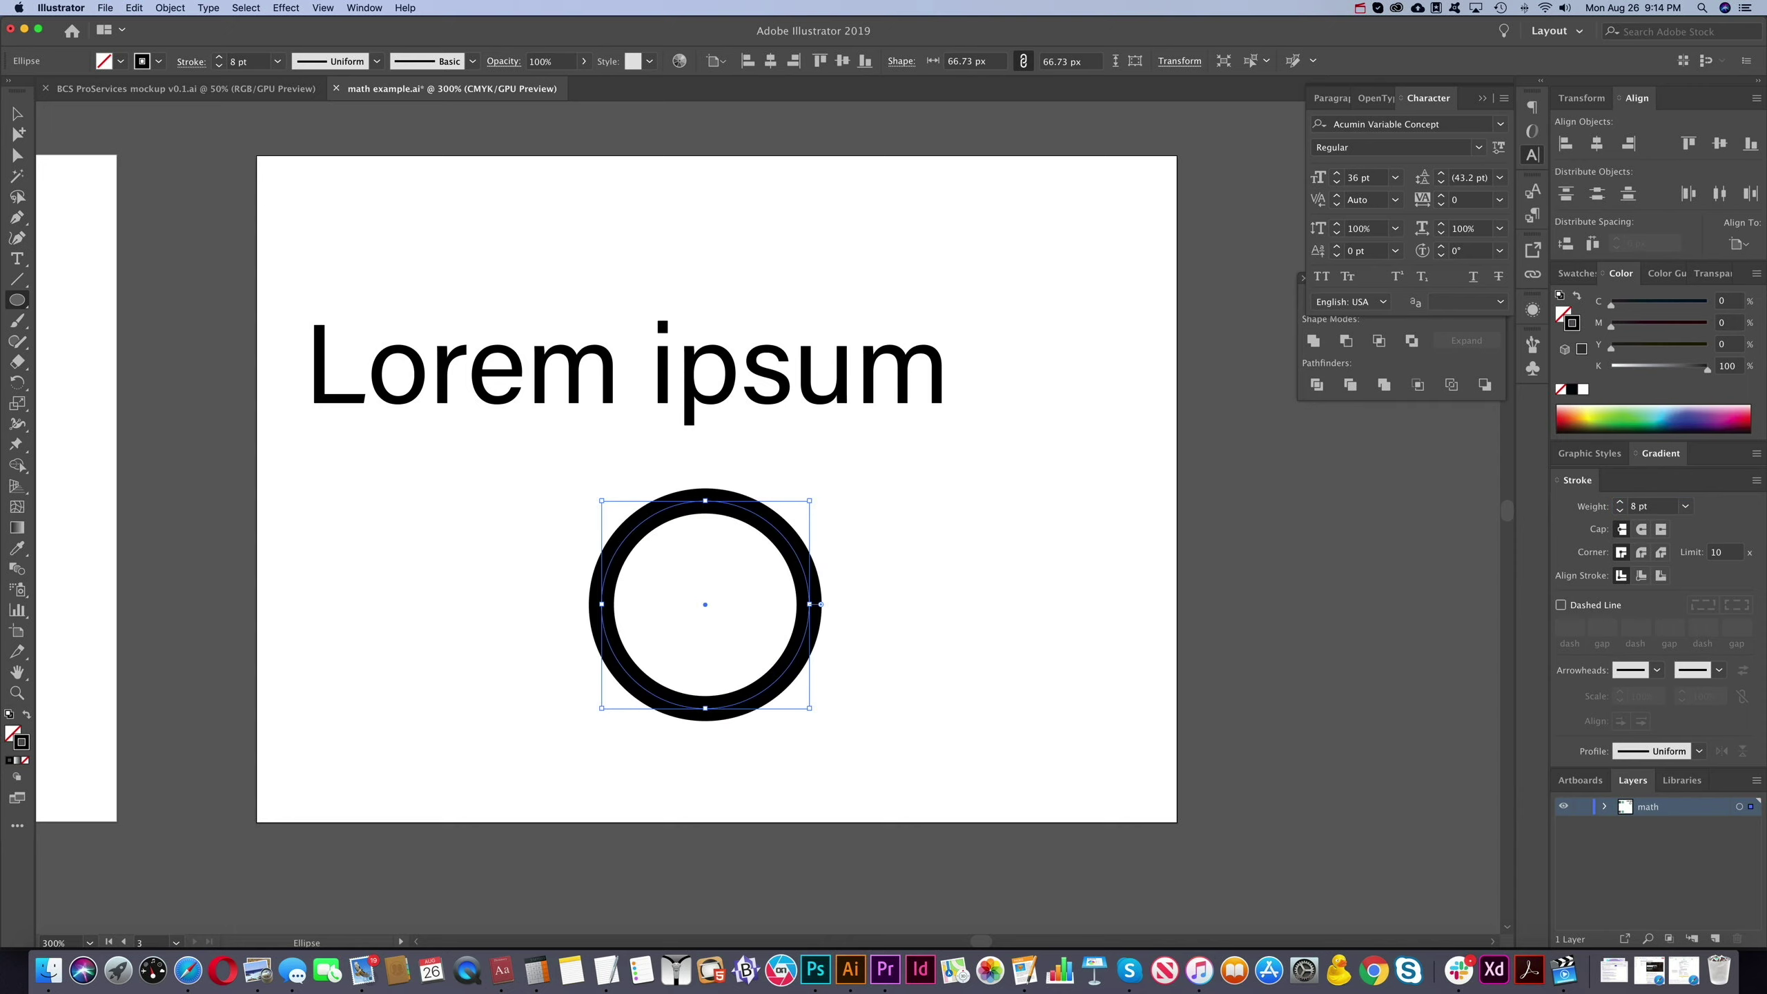
key("v")
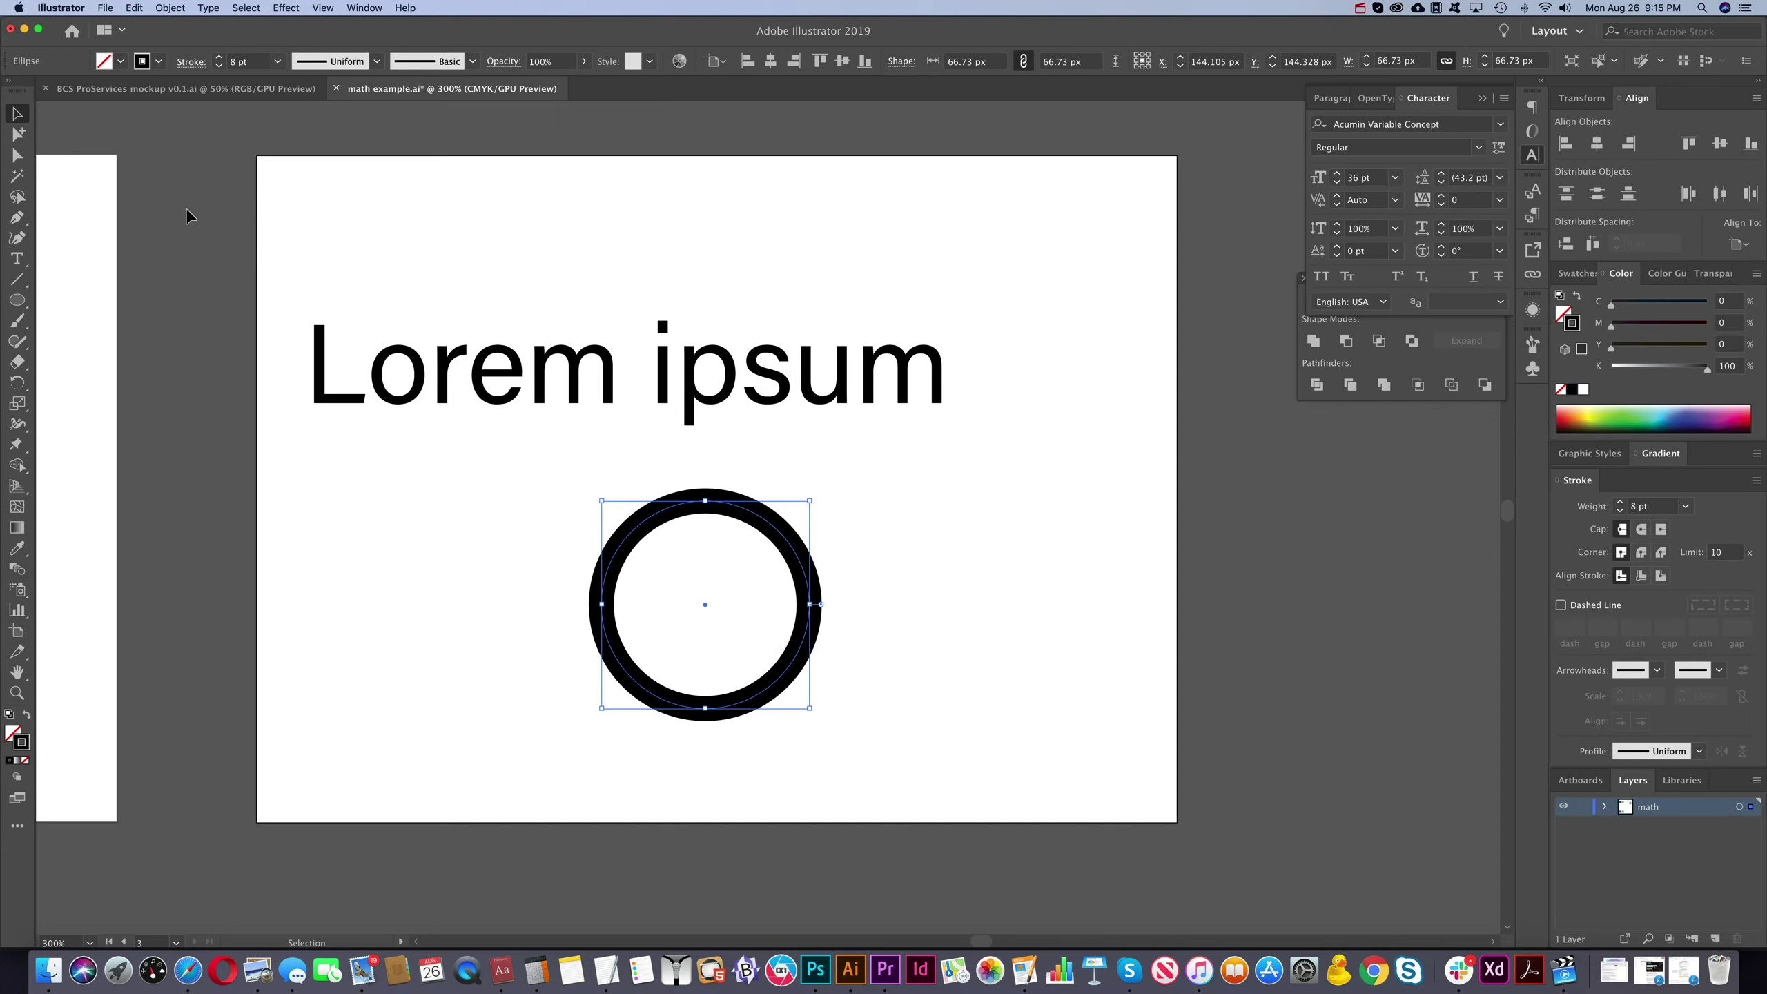
Step: Widen the artboard to 10 in, then divide its 720 px width by 3 to get 240 px
left_click(17, 632)
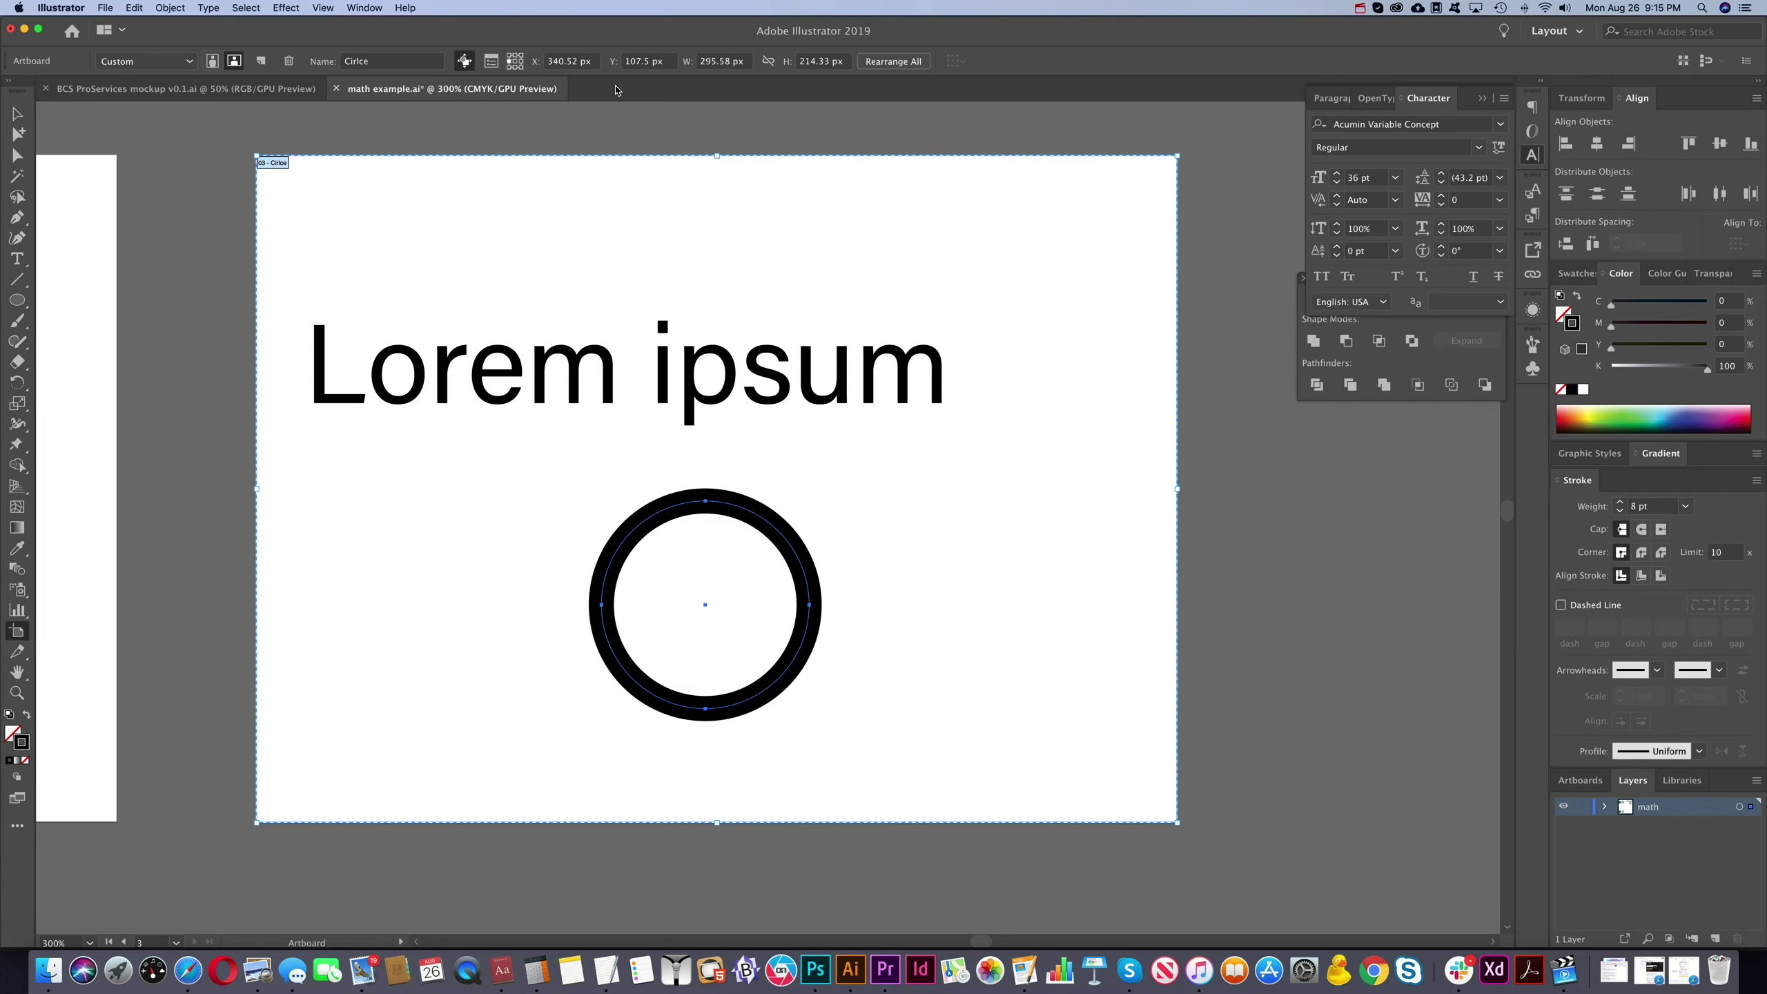
left_click(739, 63)
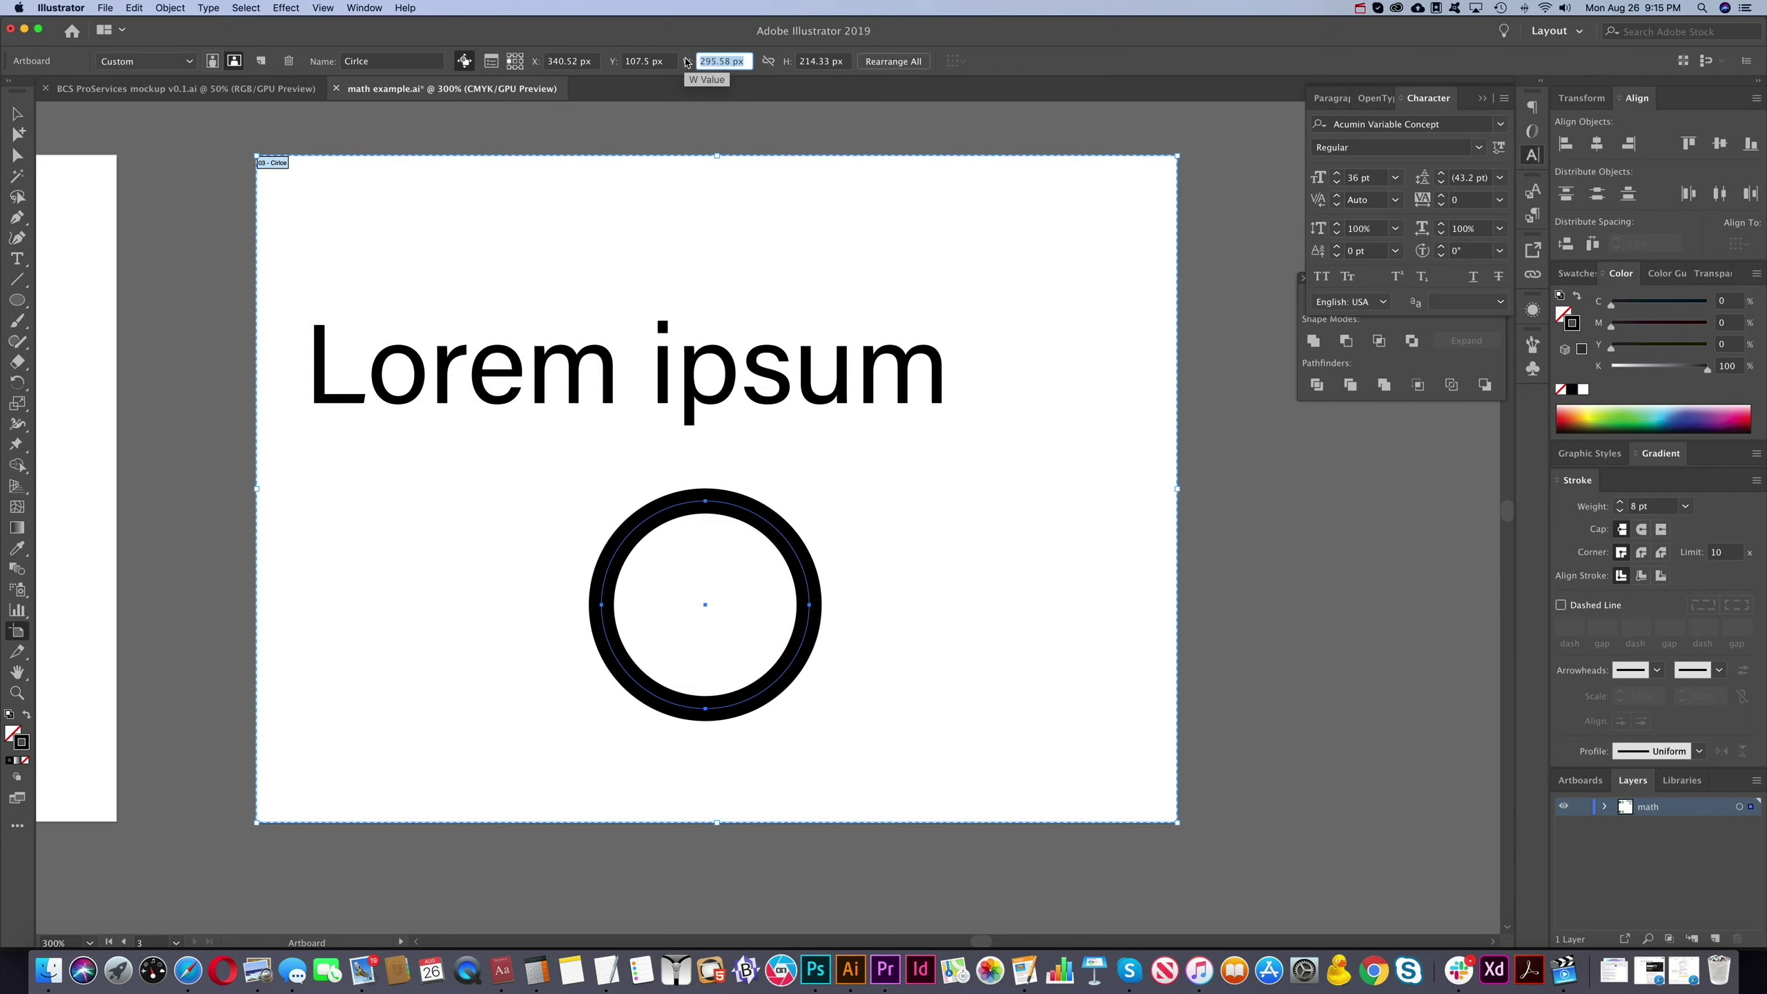
type("10 in")
key("Return")
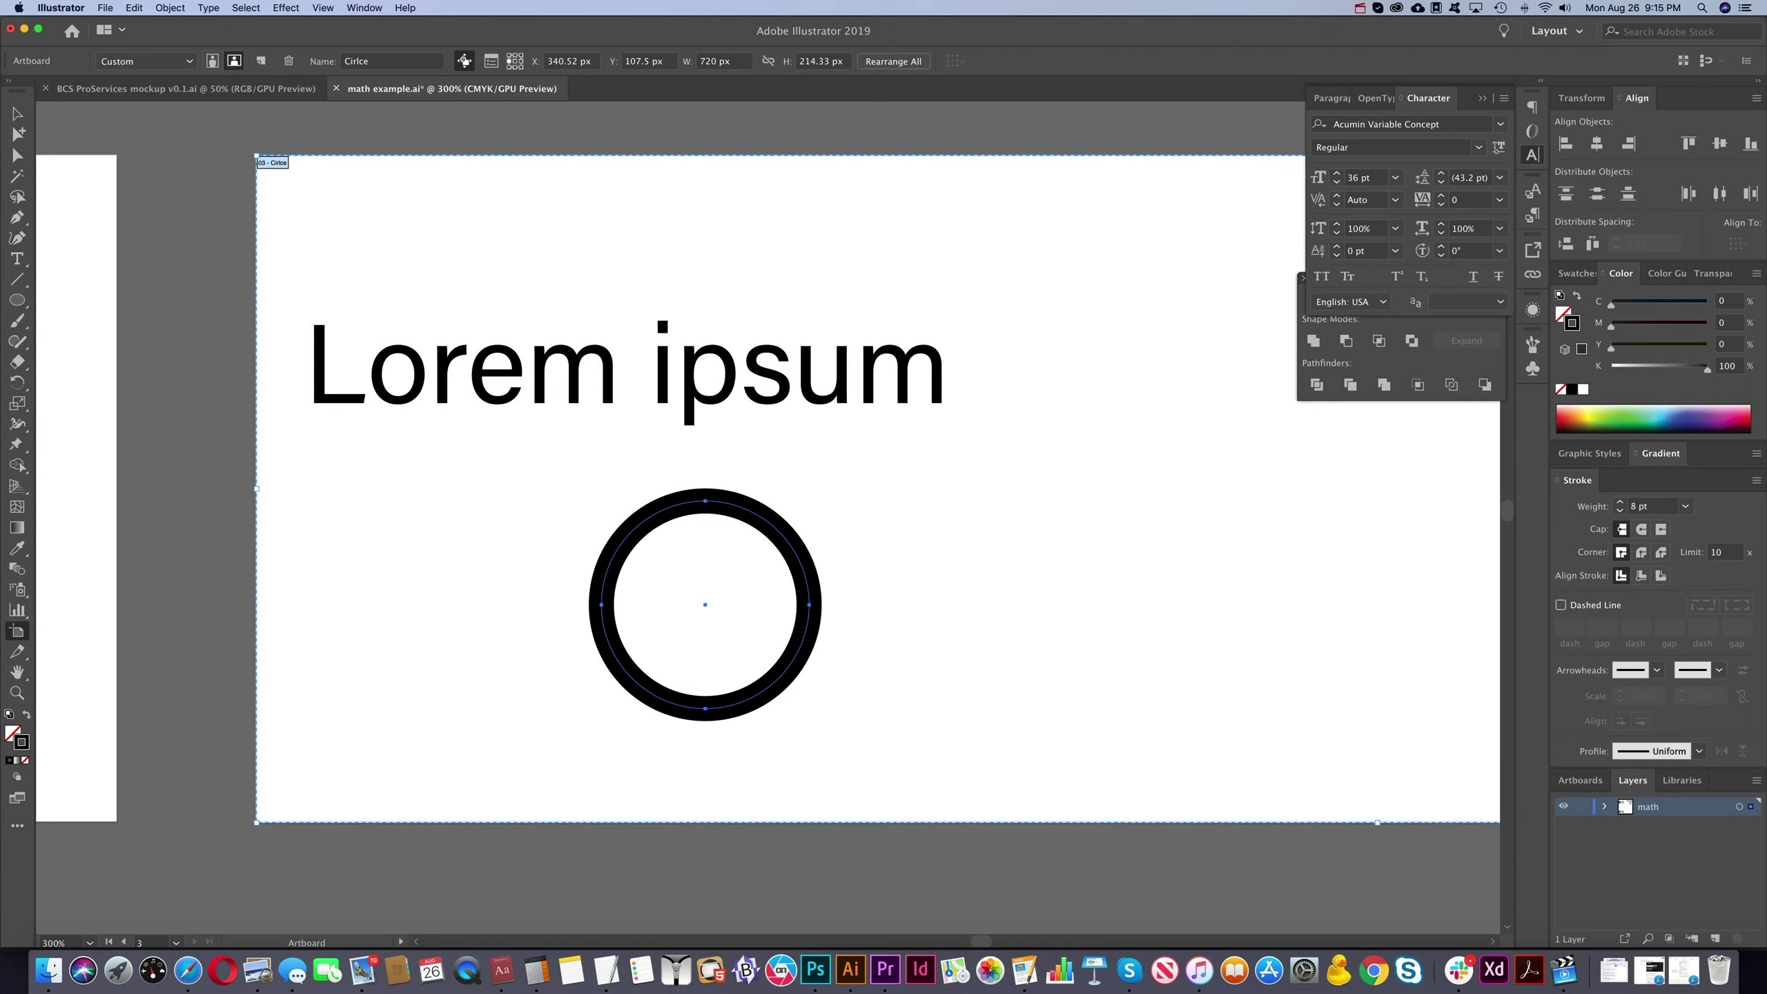
left_click(740, 61)
type("/3")
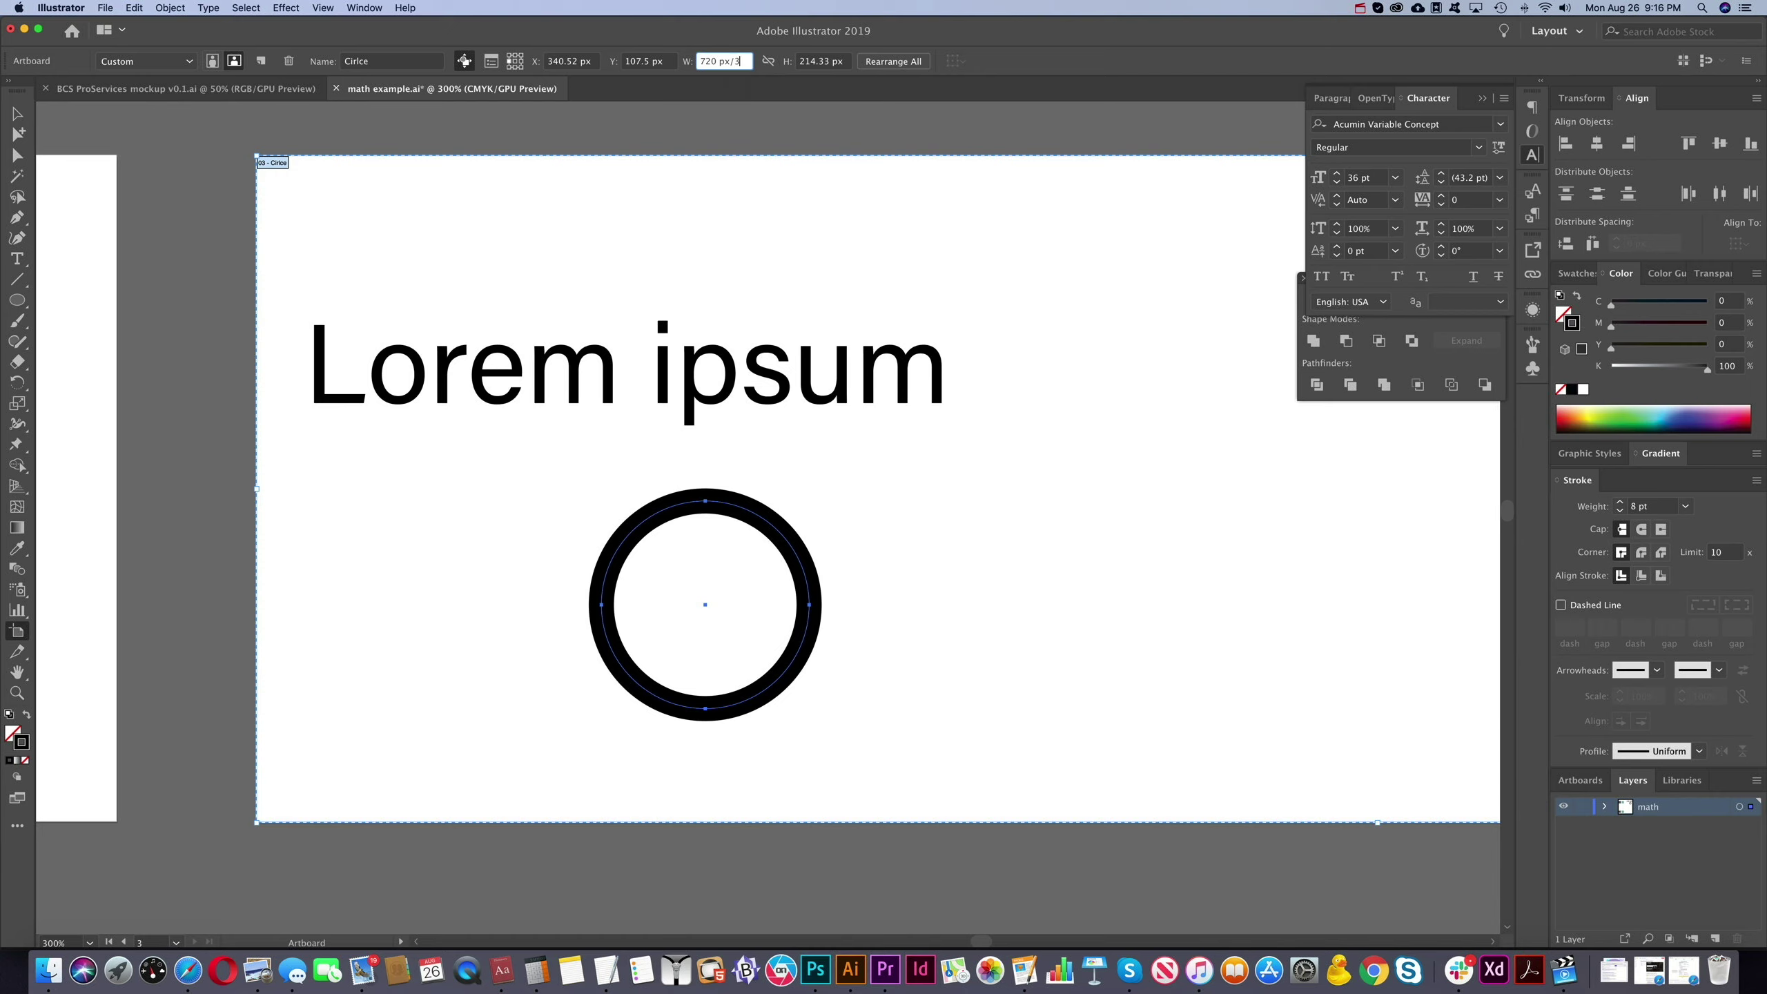
key("Return")
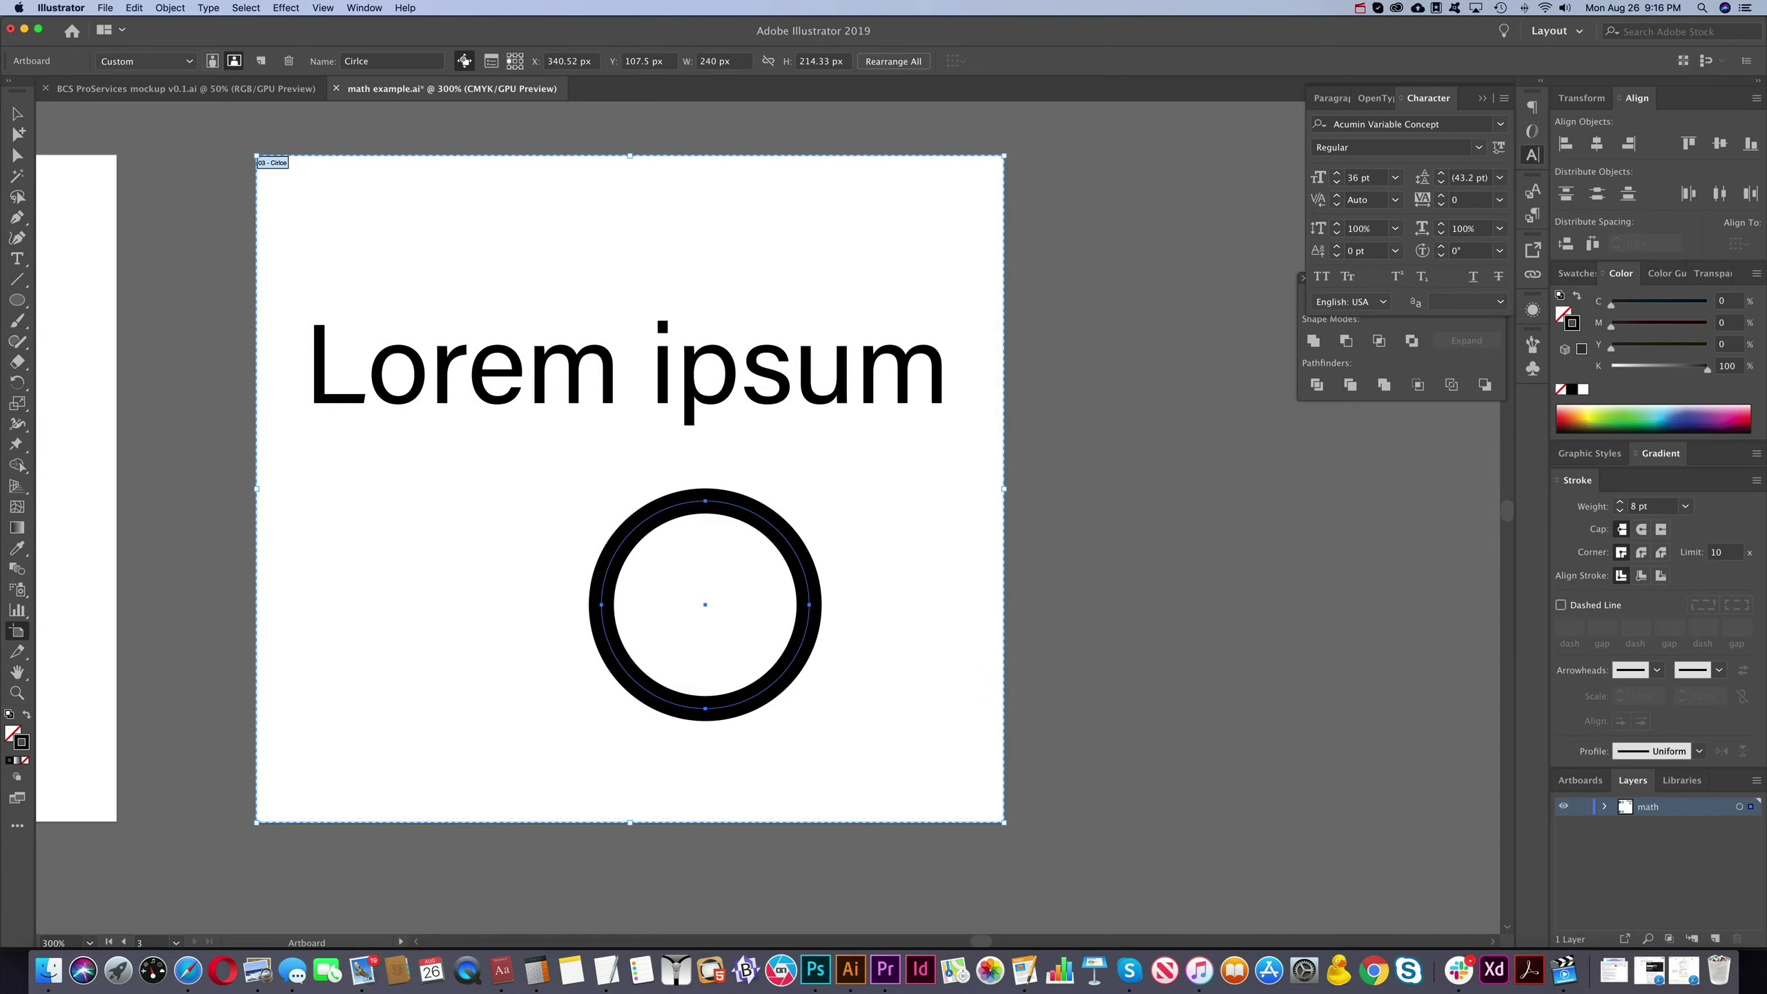
Step: Set the stroke's K value to 100/3 for a 33.33% light gray
left_click(1740, 366)
type("/3")
key("Return")
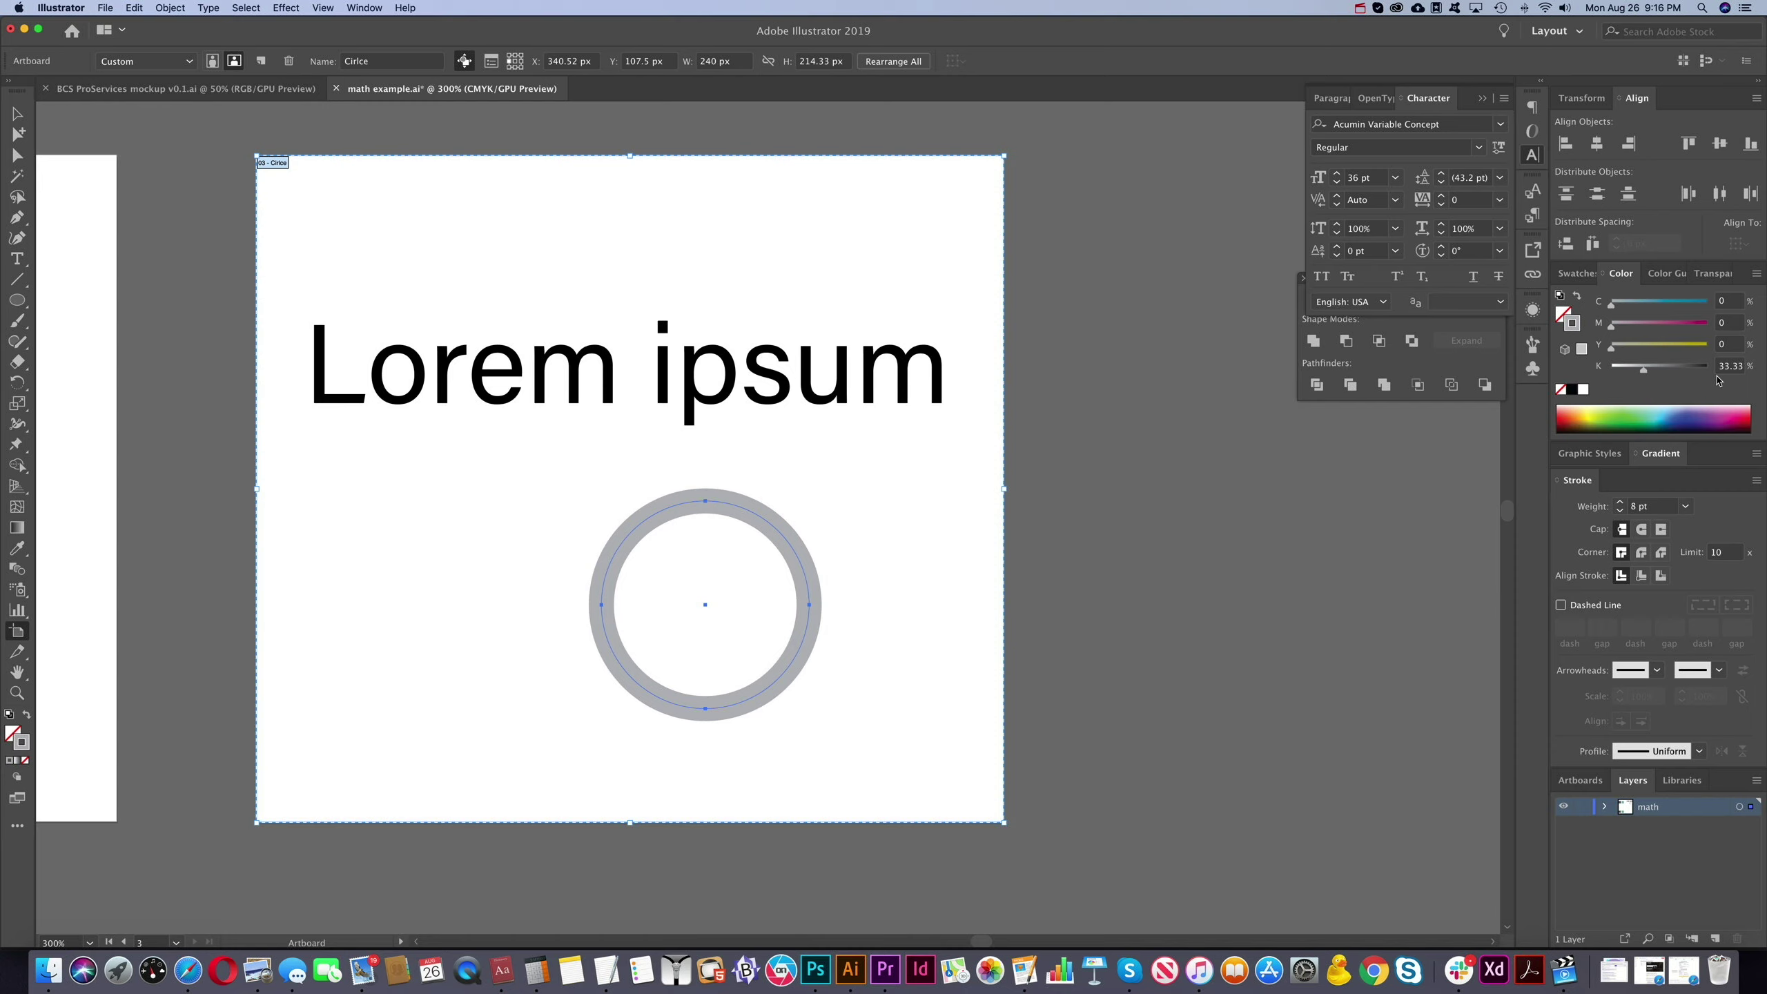